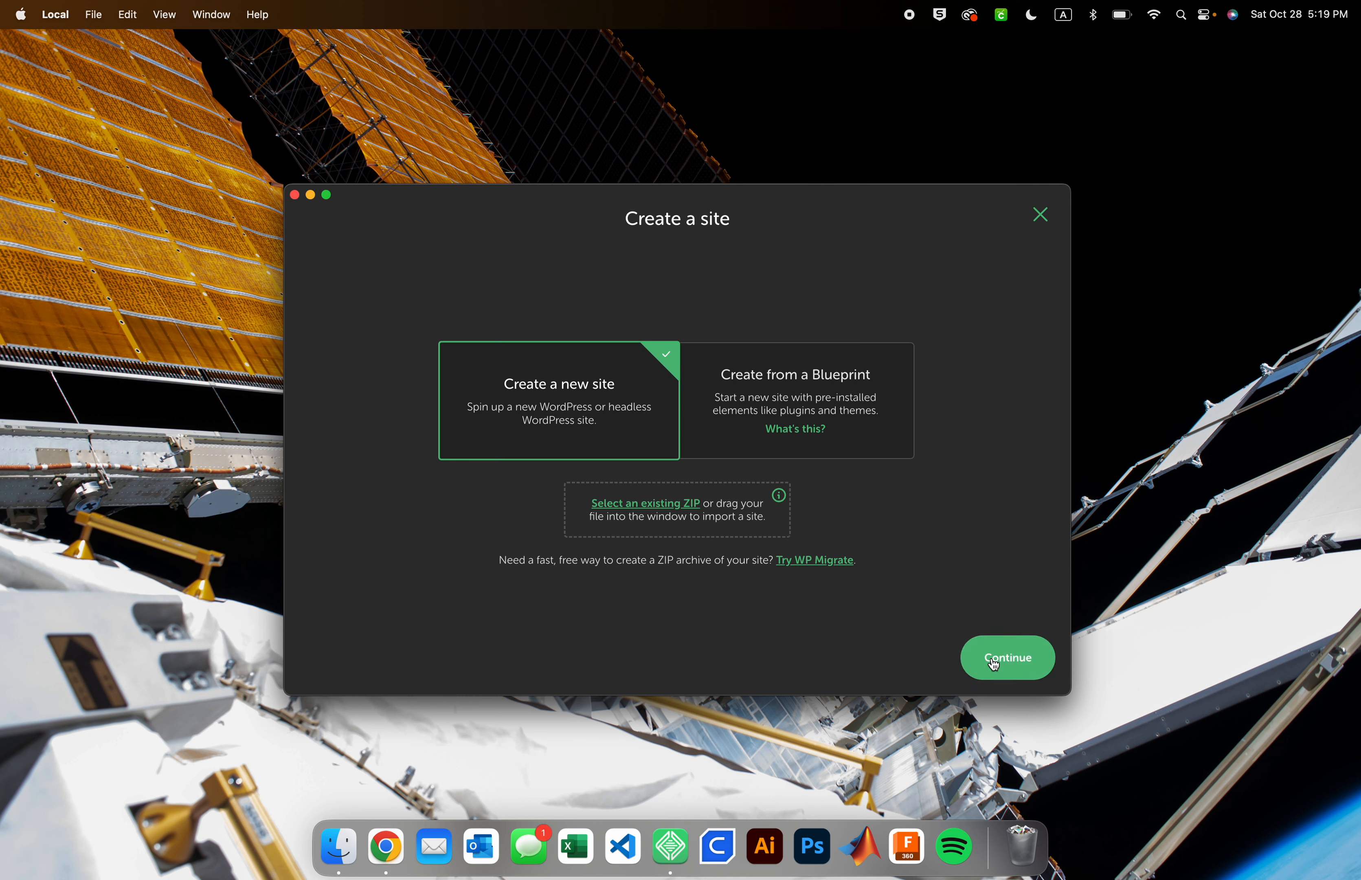
Start creating a new site and name it Portfolio Site
{"action": "left_click", "coordinate": [994, 665]}
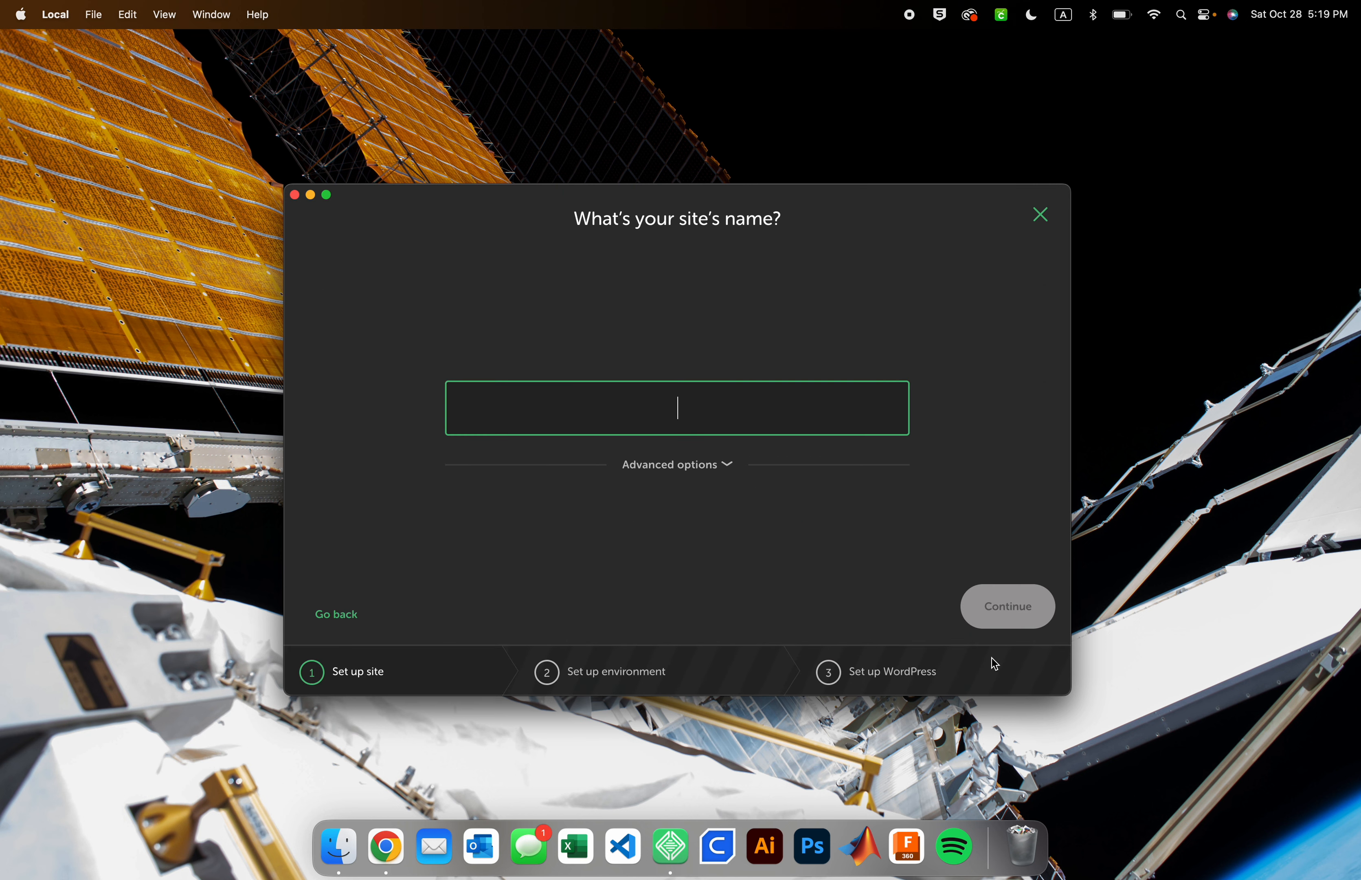
{"action": "type", "text": "Por"}
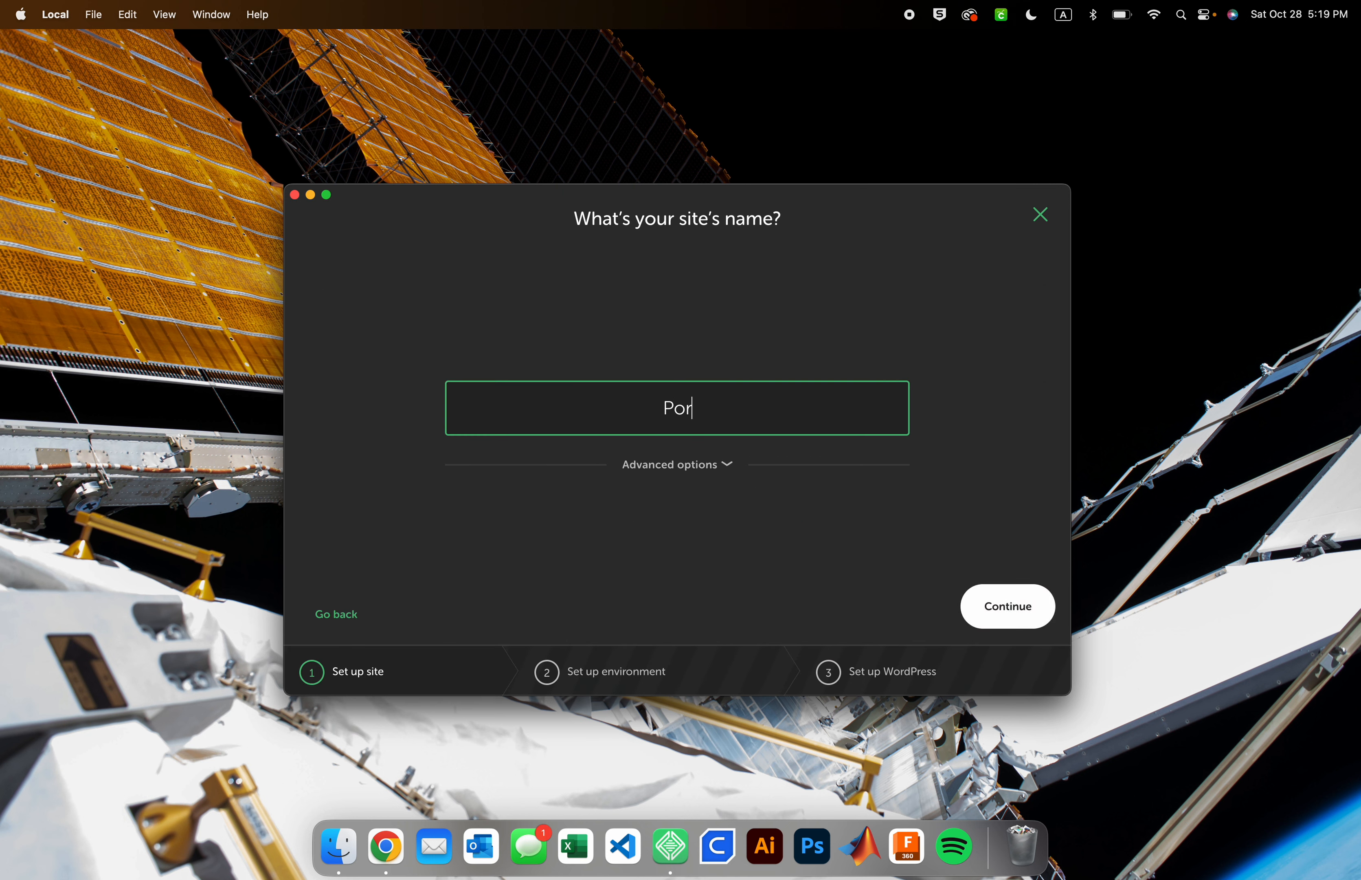
{"action": "type", "text": "tfolio Site"}
{"action": "left_click", "coordinate": [996, 613]}
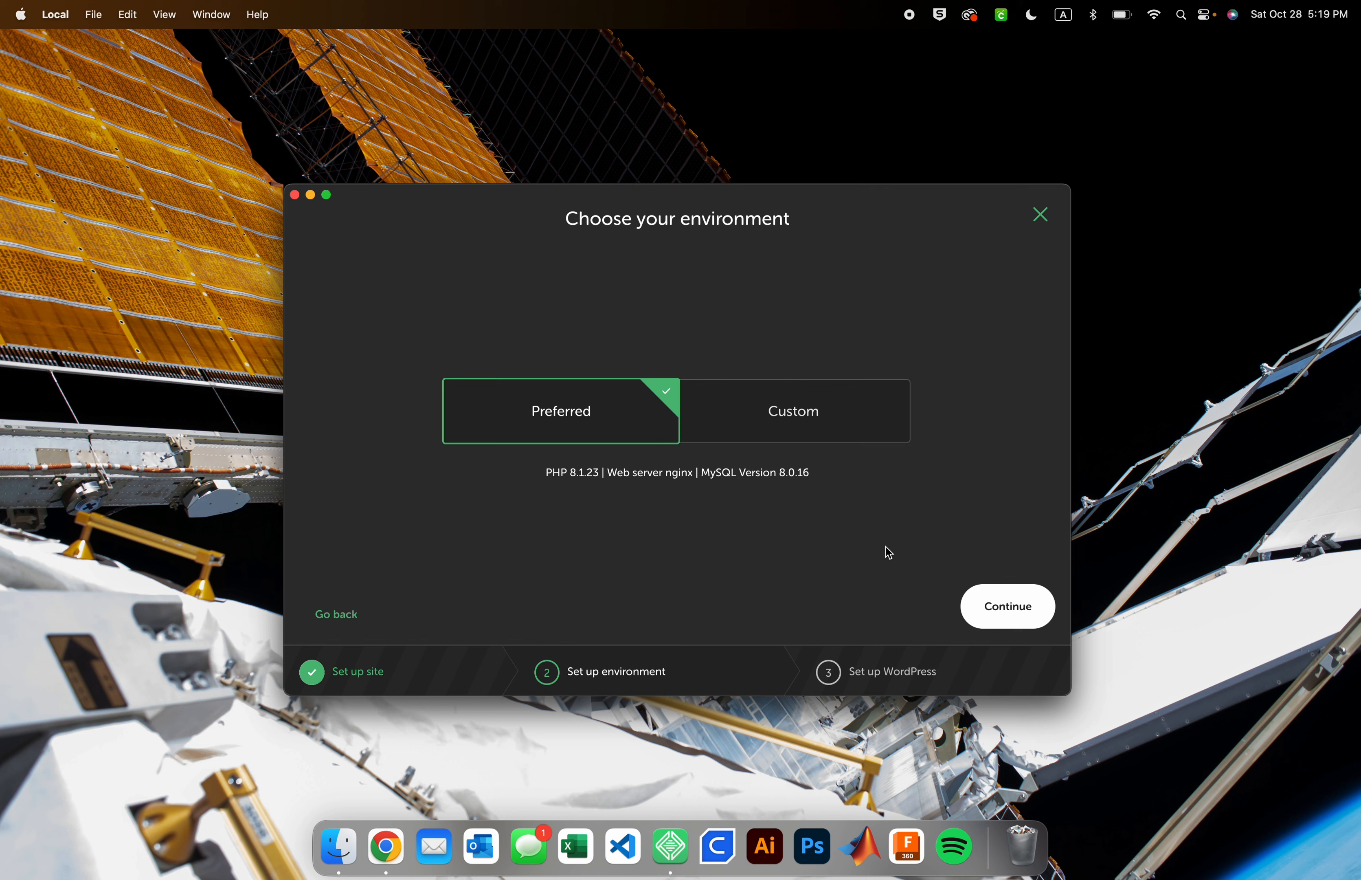
Accept the Preferred environment, then enter the WordPress username and paste the WordPress password
{"action": "left_click", "coordinate": [998, 608]}
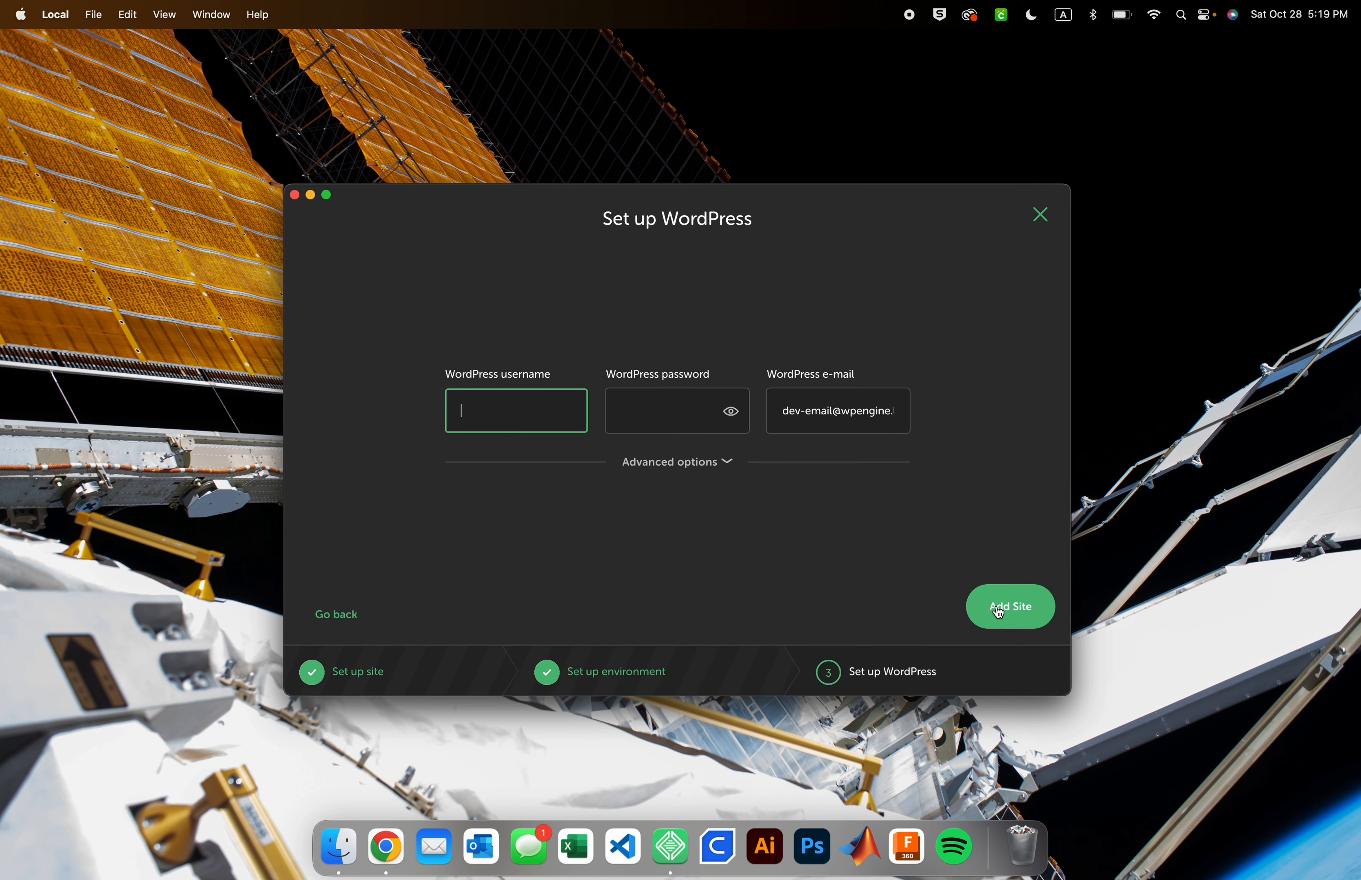
{"action": "type", "text": "i"}
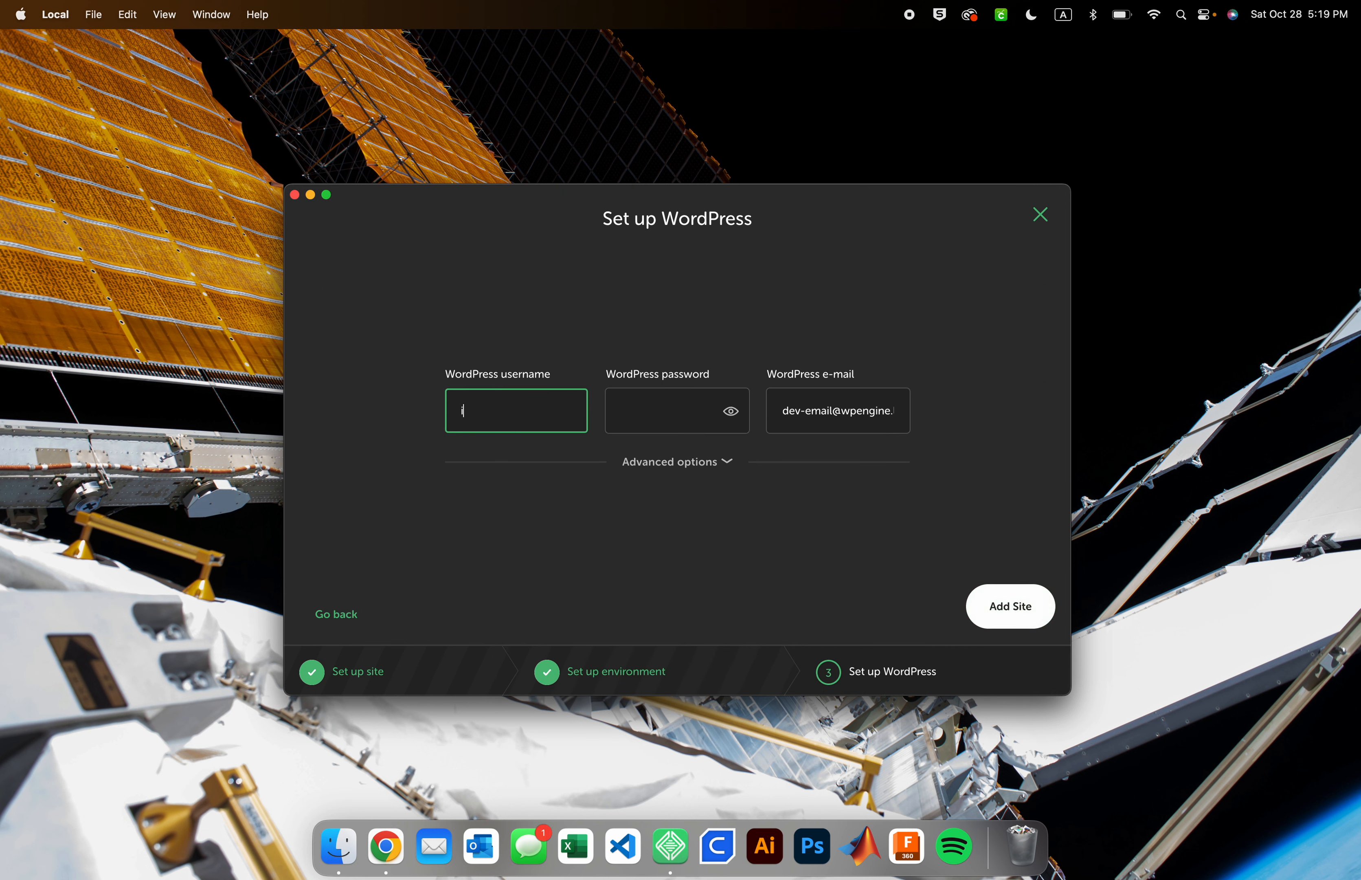
{"action": "type", "text": "anharris02"}
{"action": "left_click", "coordinate": [668, 411]}
{"action": "key", "text": "super+v"}
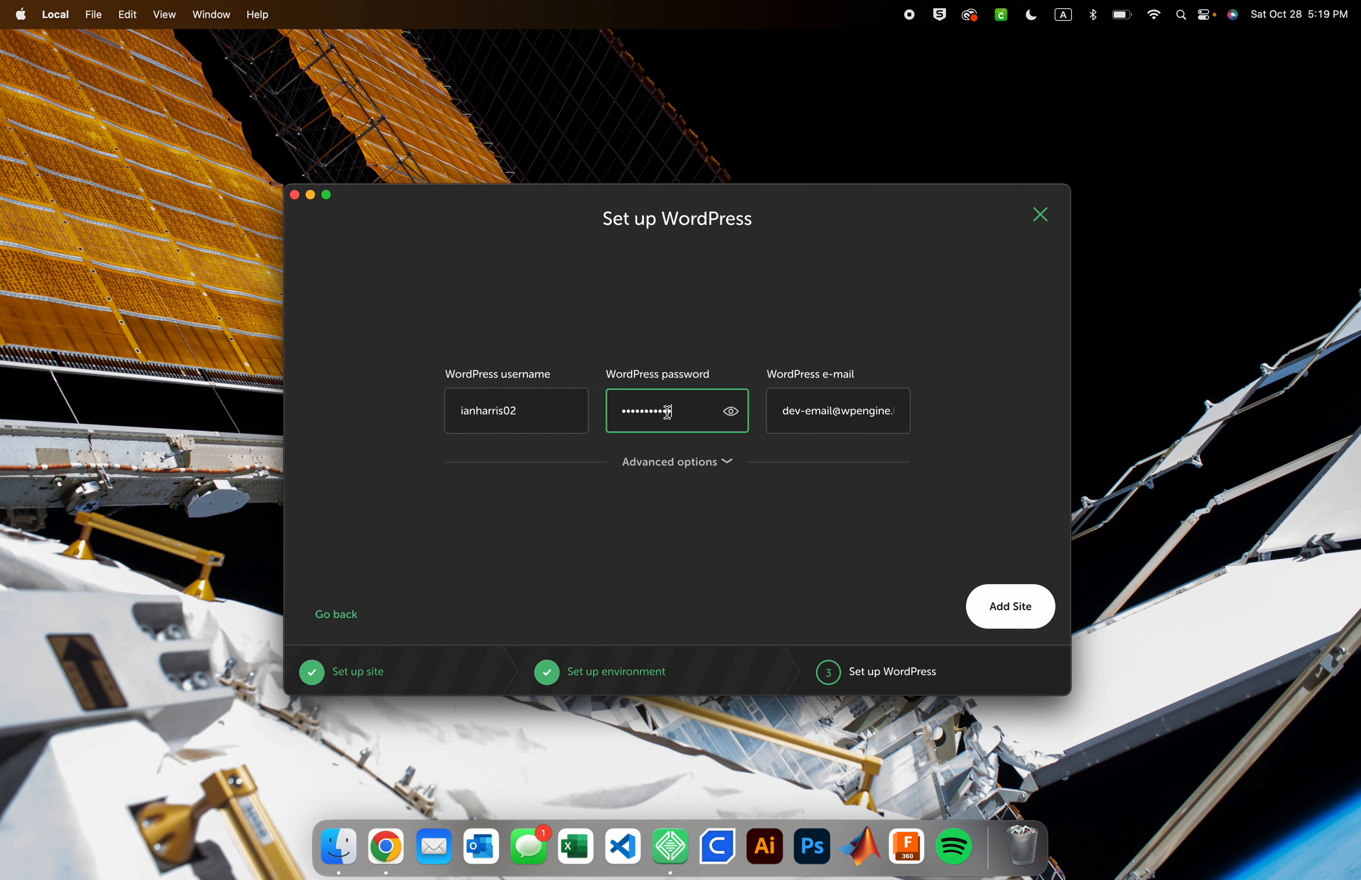
Inspect the WordPress e-mail field and the advanced Multisite option, leaving Multisite at No
{"action": "triple_click", "coordinate": [797, 409]}
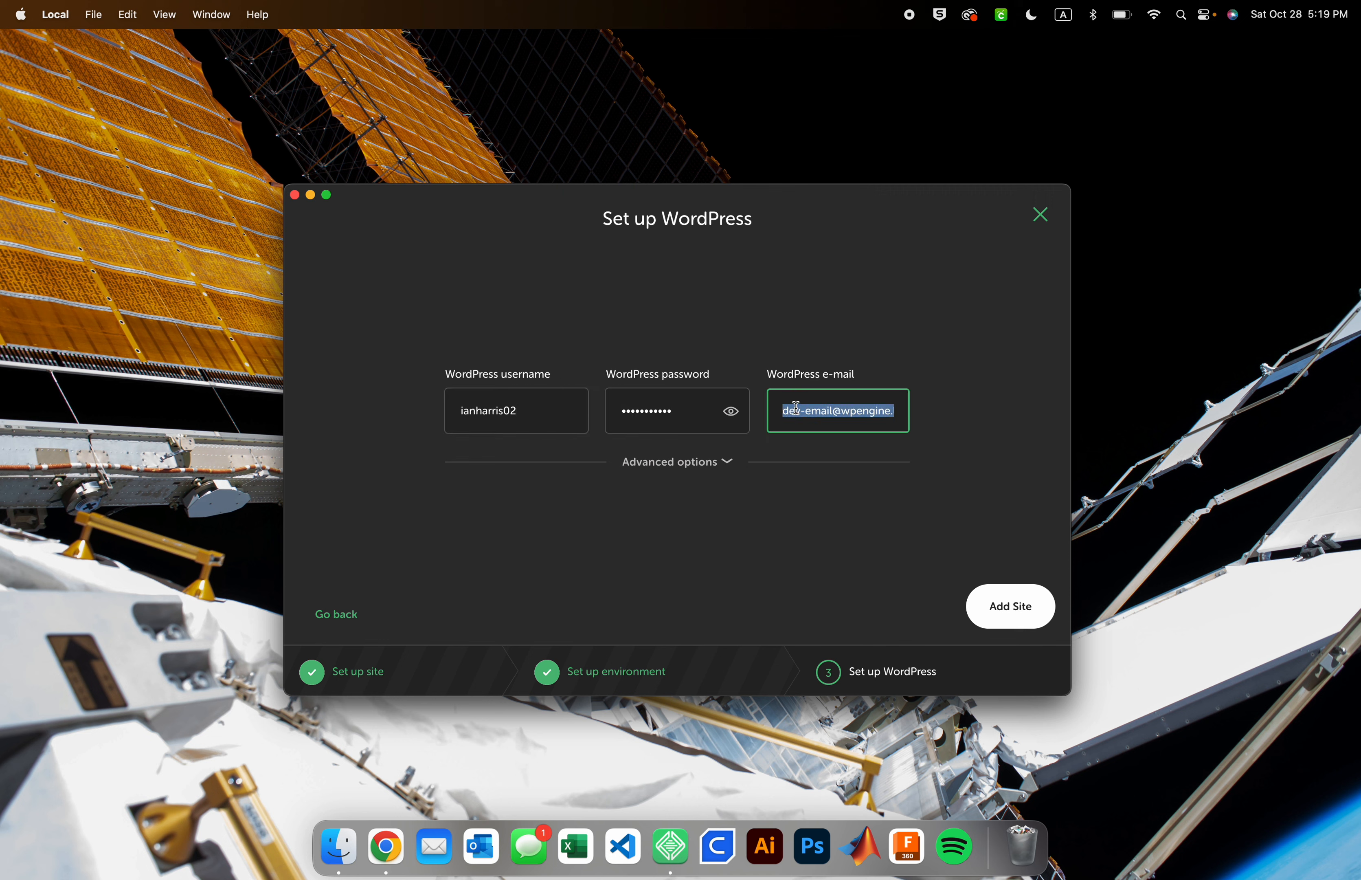
{"action": "left_click", "coordinate": [796, 409]}
{"action": "left_click", "coordinate": [811, 527]}
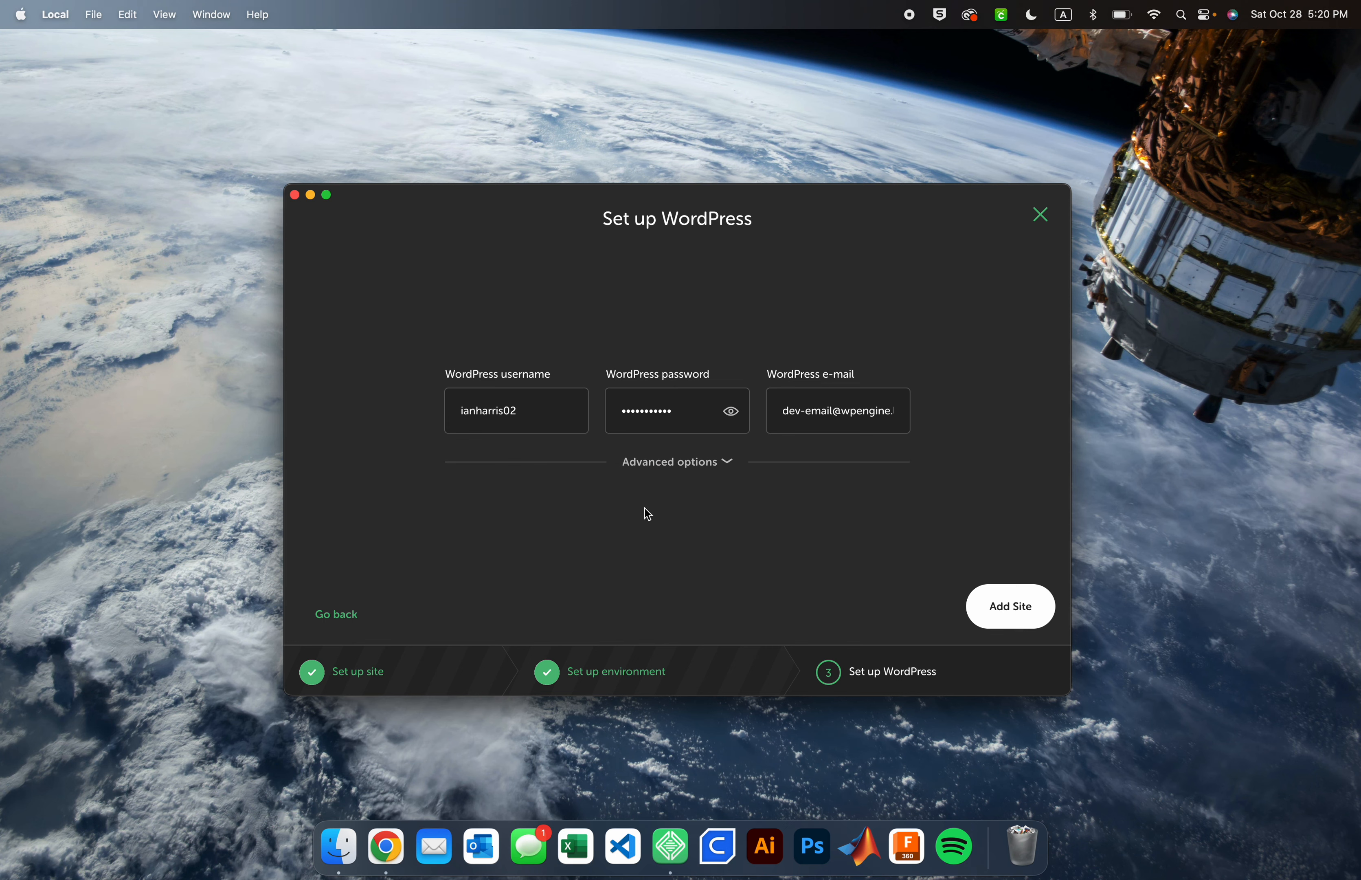
{"action": "left_click", "coordinate": [711, 463]}
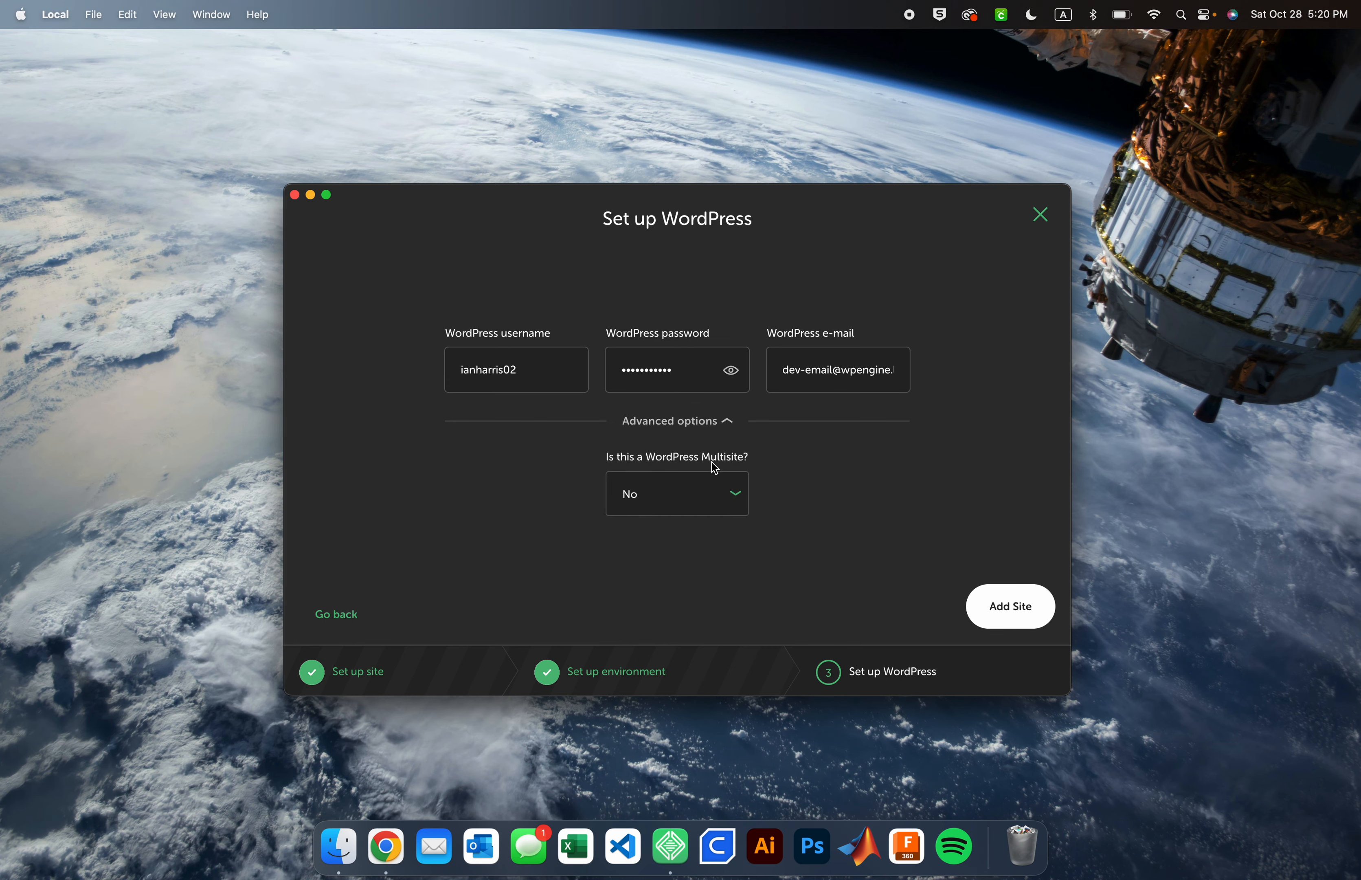
{"action": "left_click", "coordinate": [686, 495]}
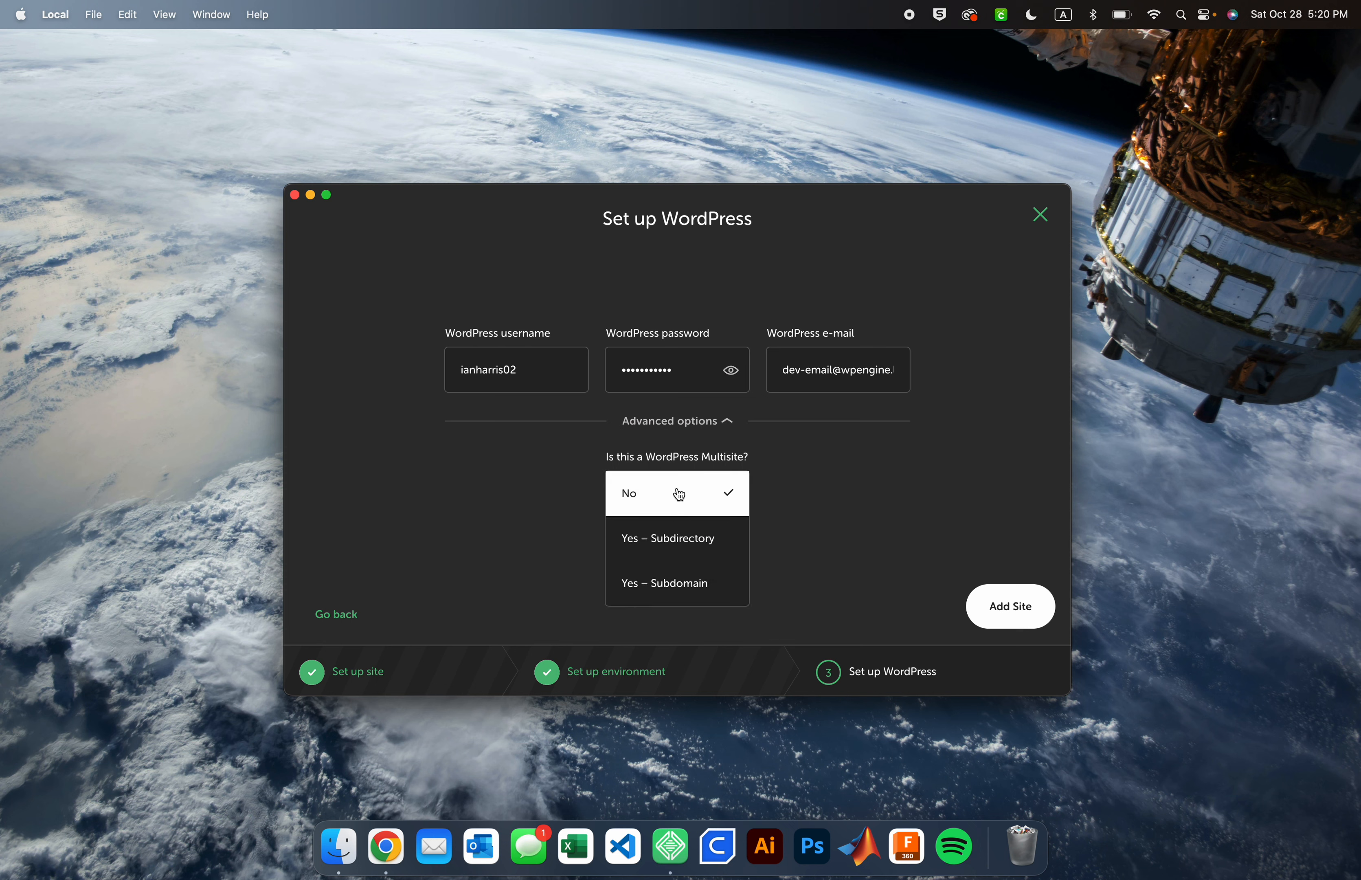
{"action": "left_click", "coordinate": [743, 482]}
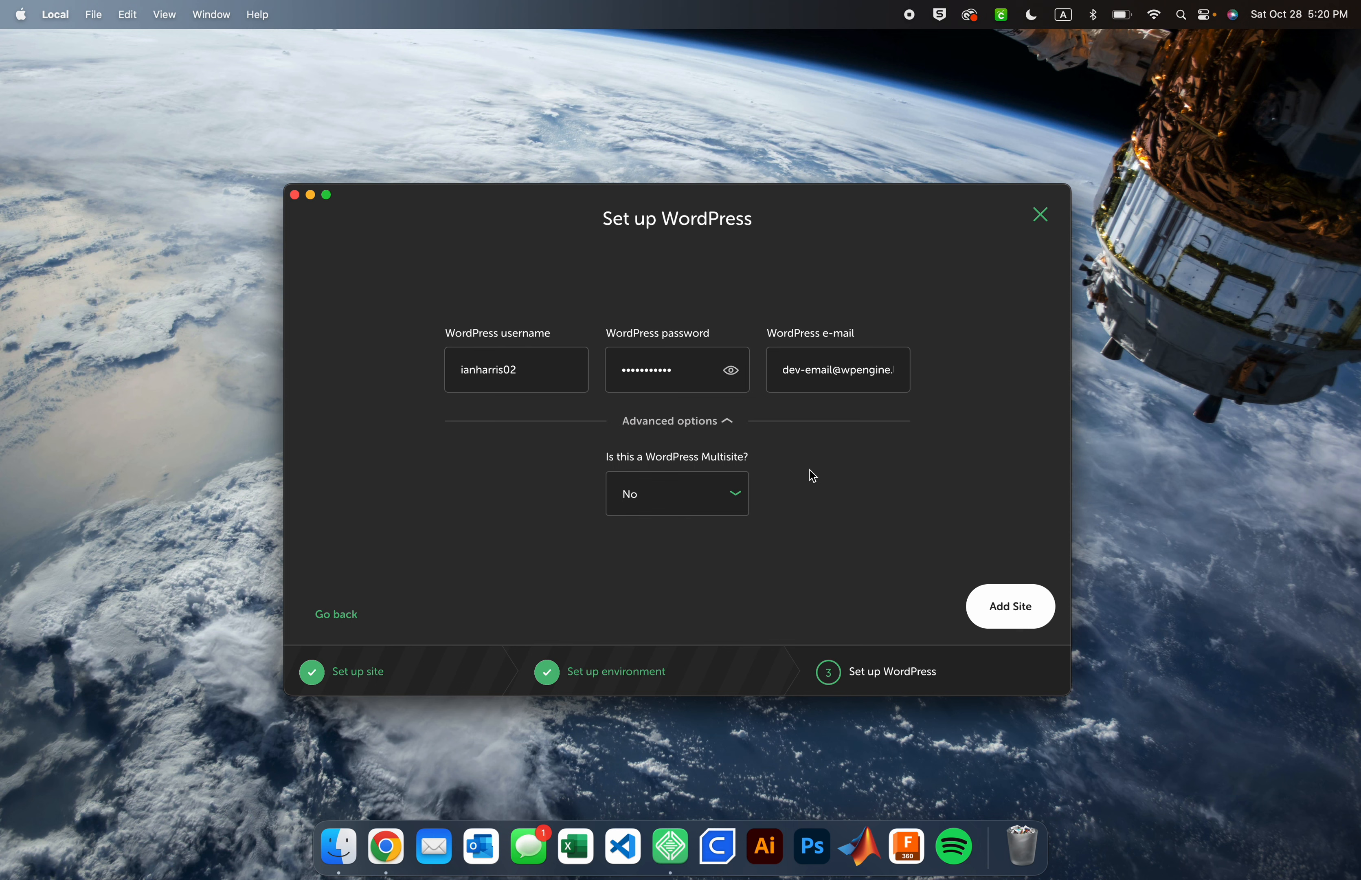
{"action": "left_click", "coordinate": [722, 423]}
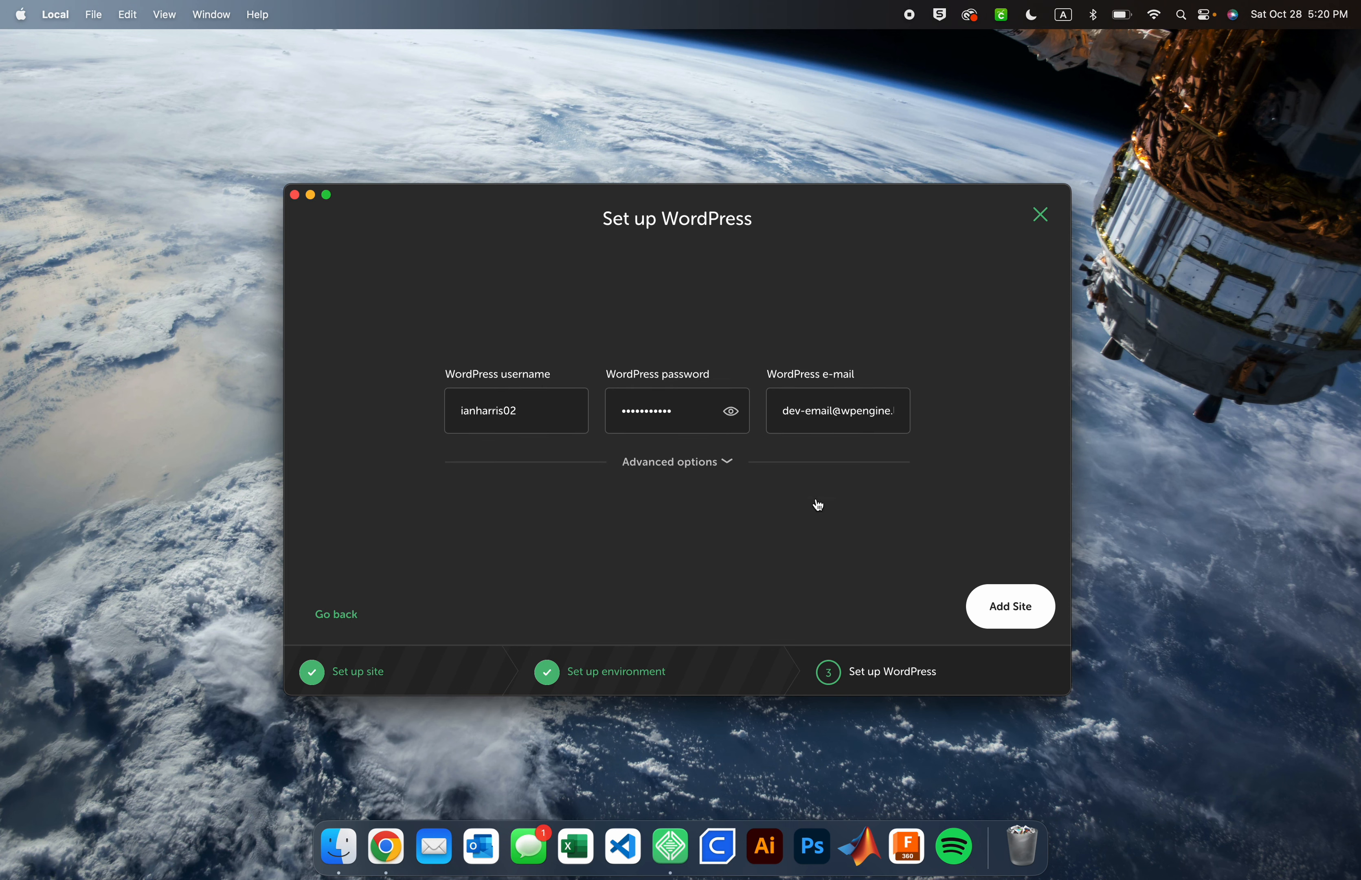
Add the site and enter the computer account password to authorize the changes
{"action": "left_click", "coordinate": [1017, 615]}
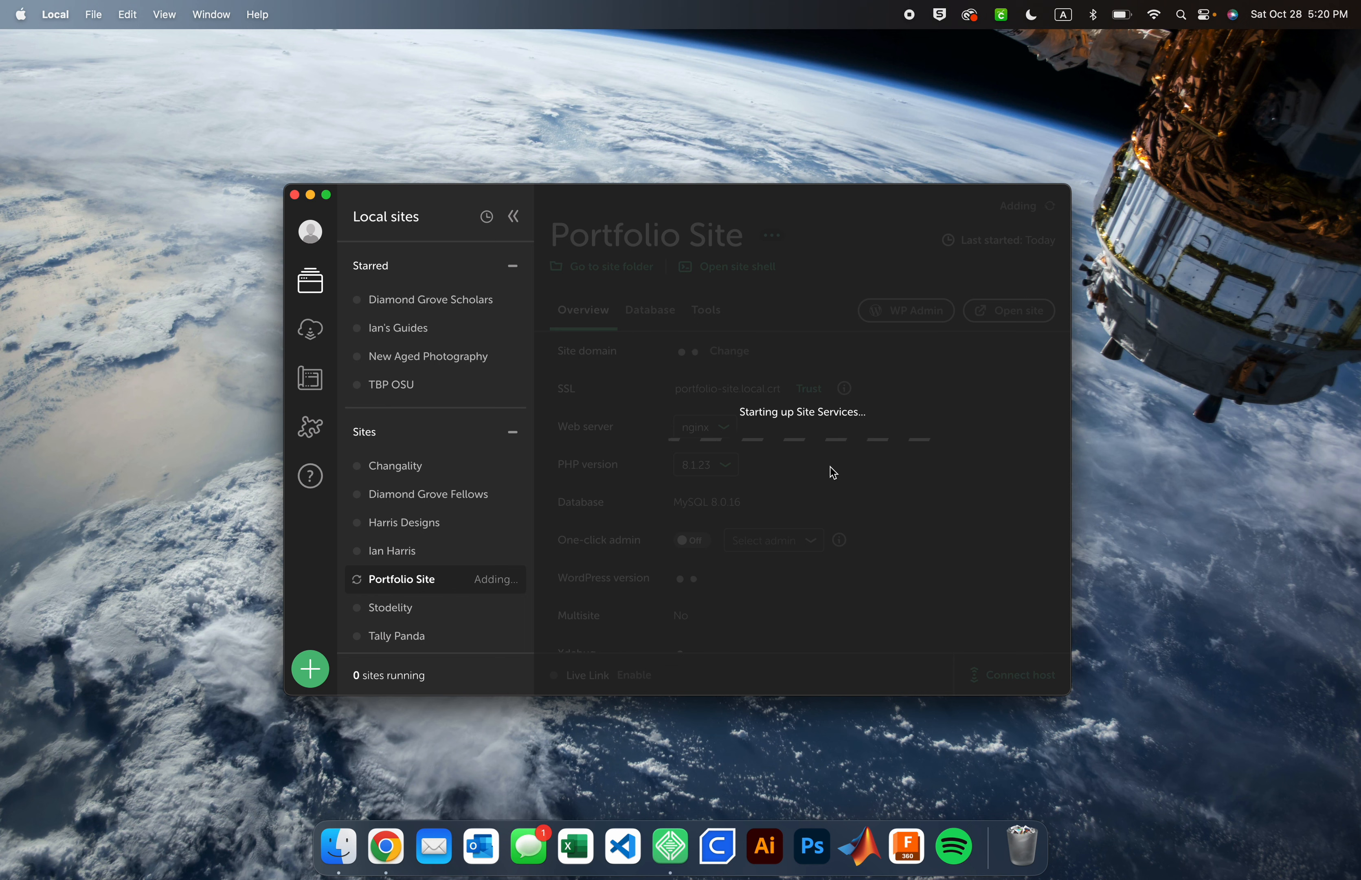
{"action": "type", "text": "••••"}
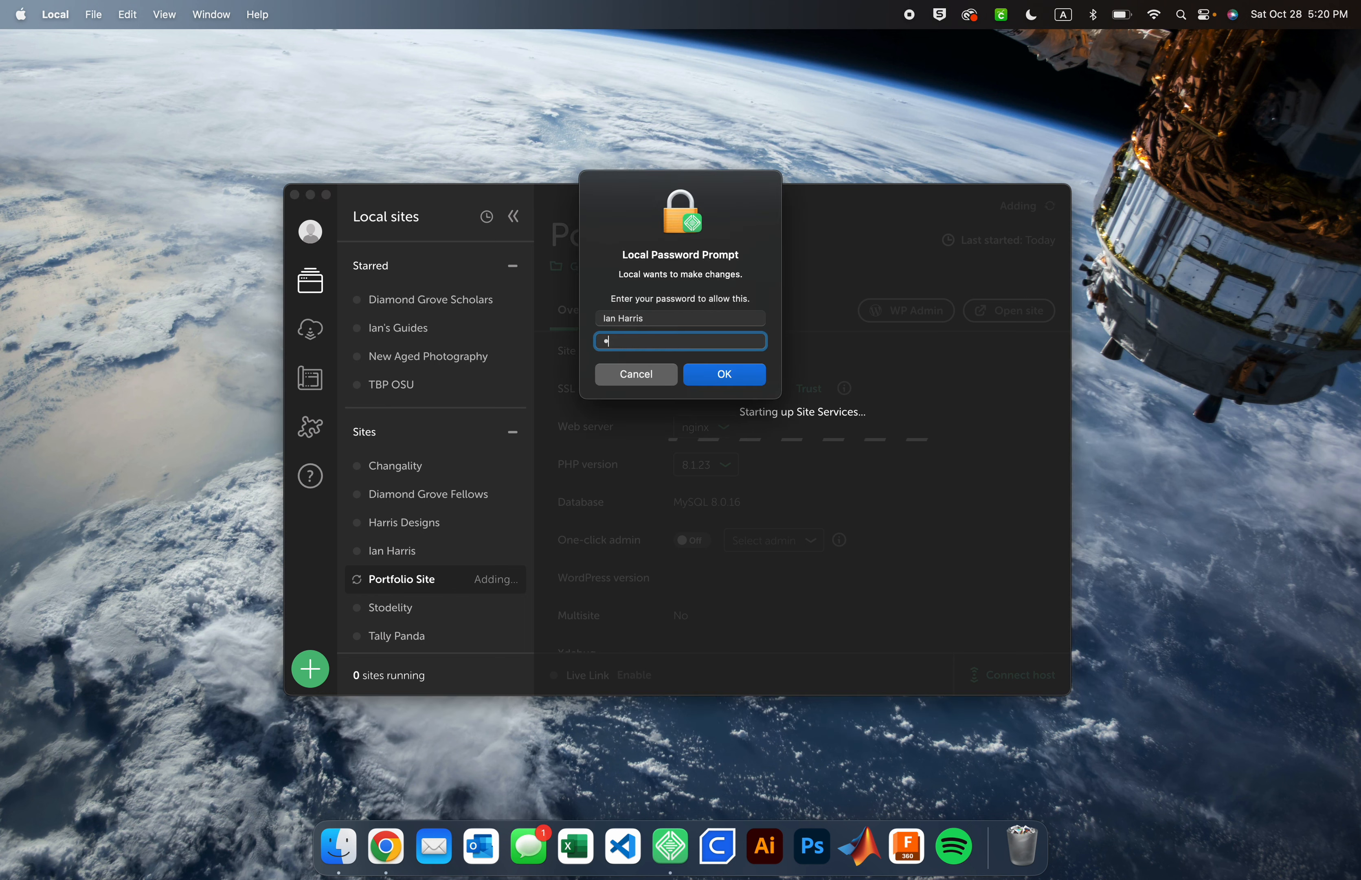
{"action": "type", "text": "•"}
{"action": "key", "text": "Return"}
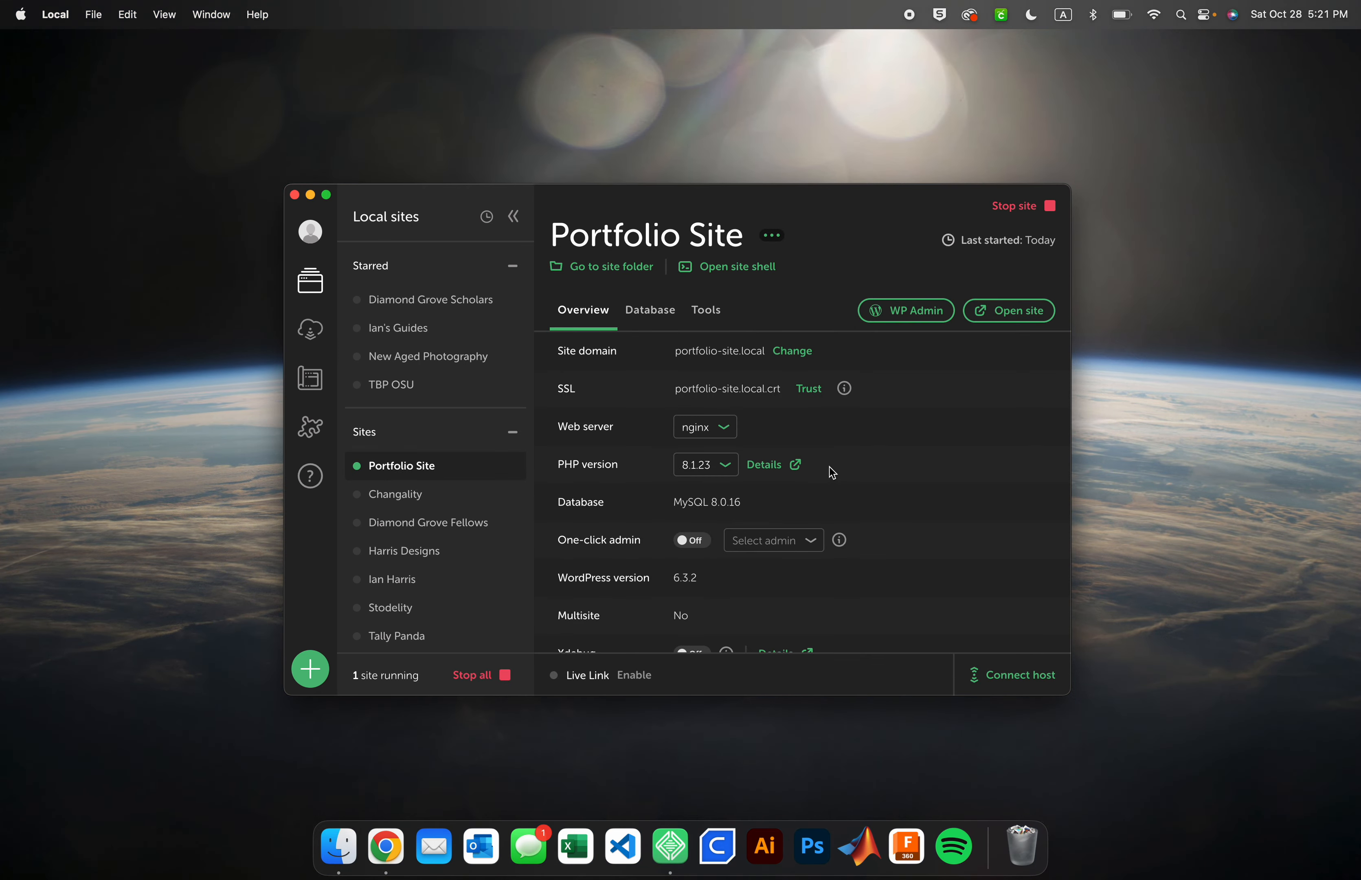
Stop and restart Portfolio Site, then open its WP Admin in the browser
{"action": "left_click", "coordinate": [1016, 210]}
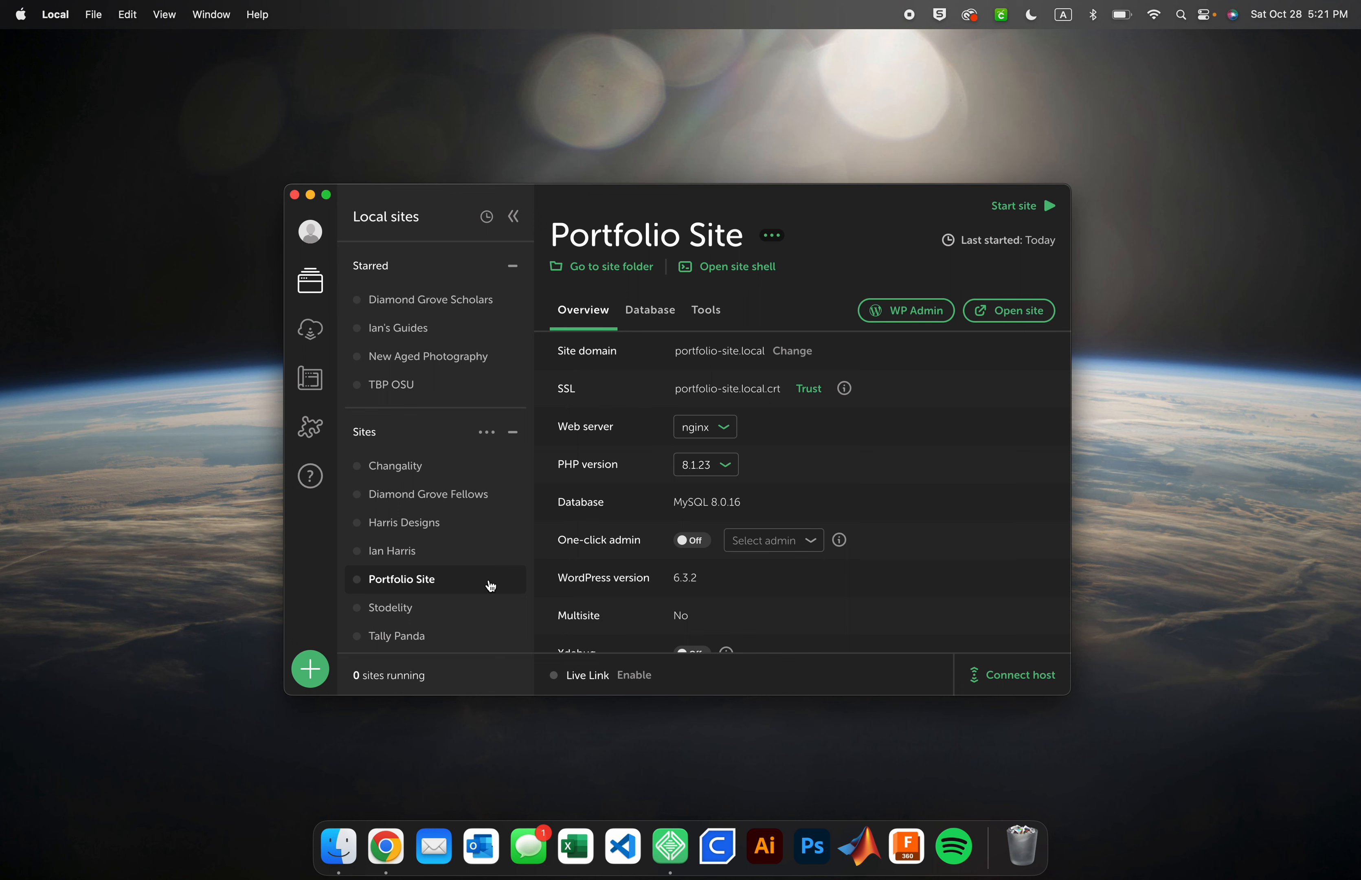
{"action": "left_click", "coordinate": [1006, 210]}
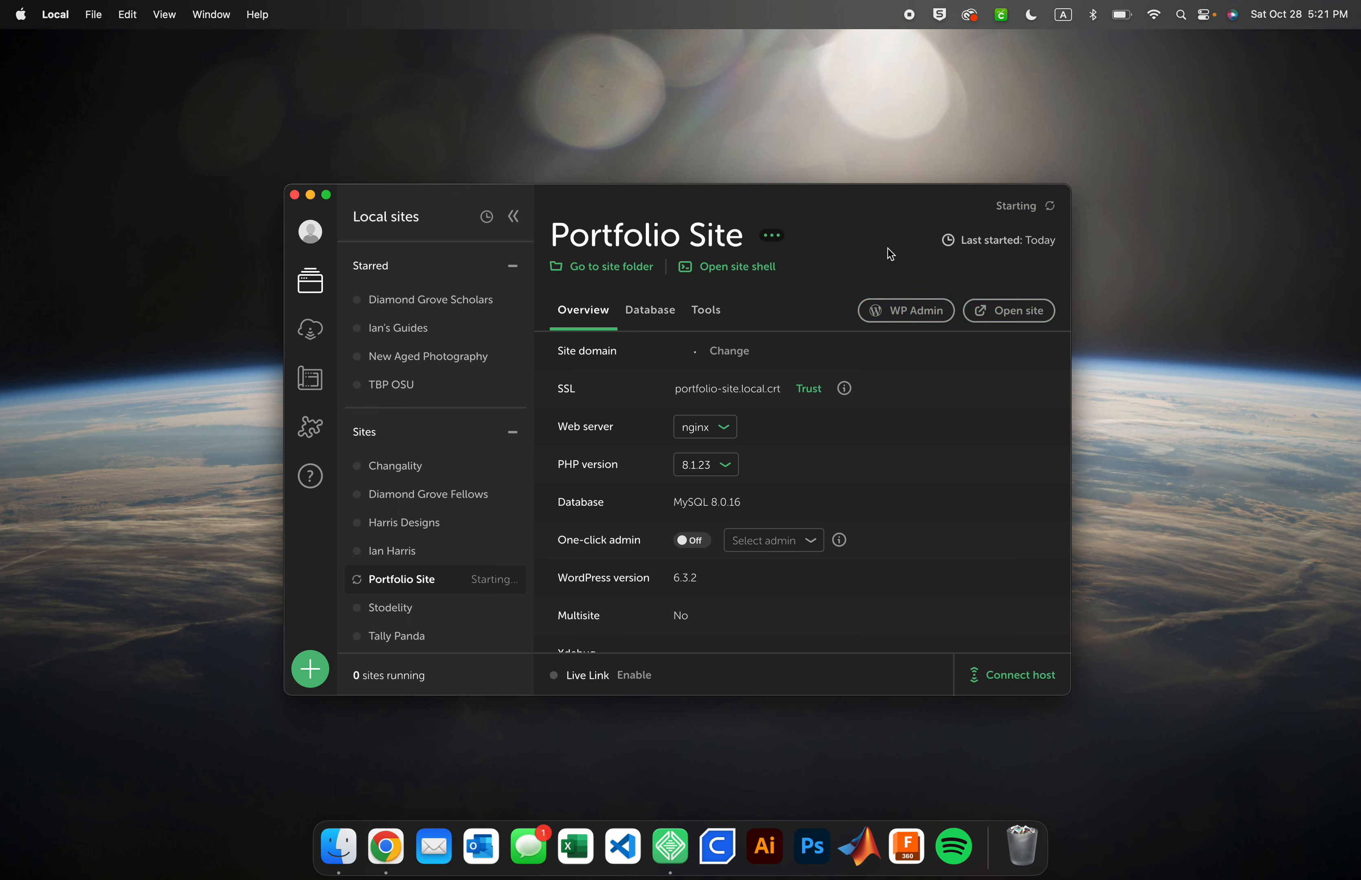
{"action": "left_click", "coordinate": [897, 319]}
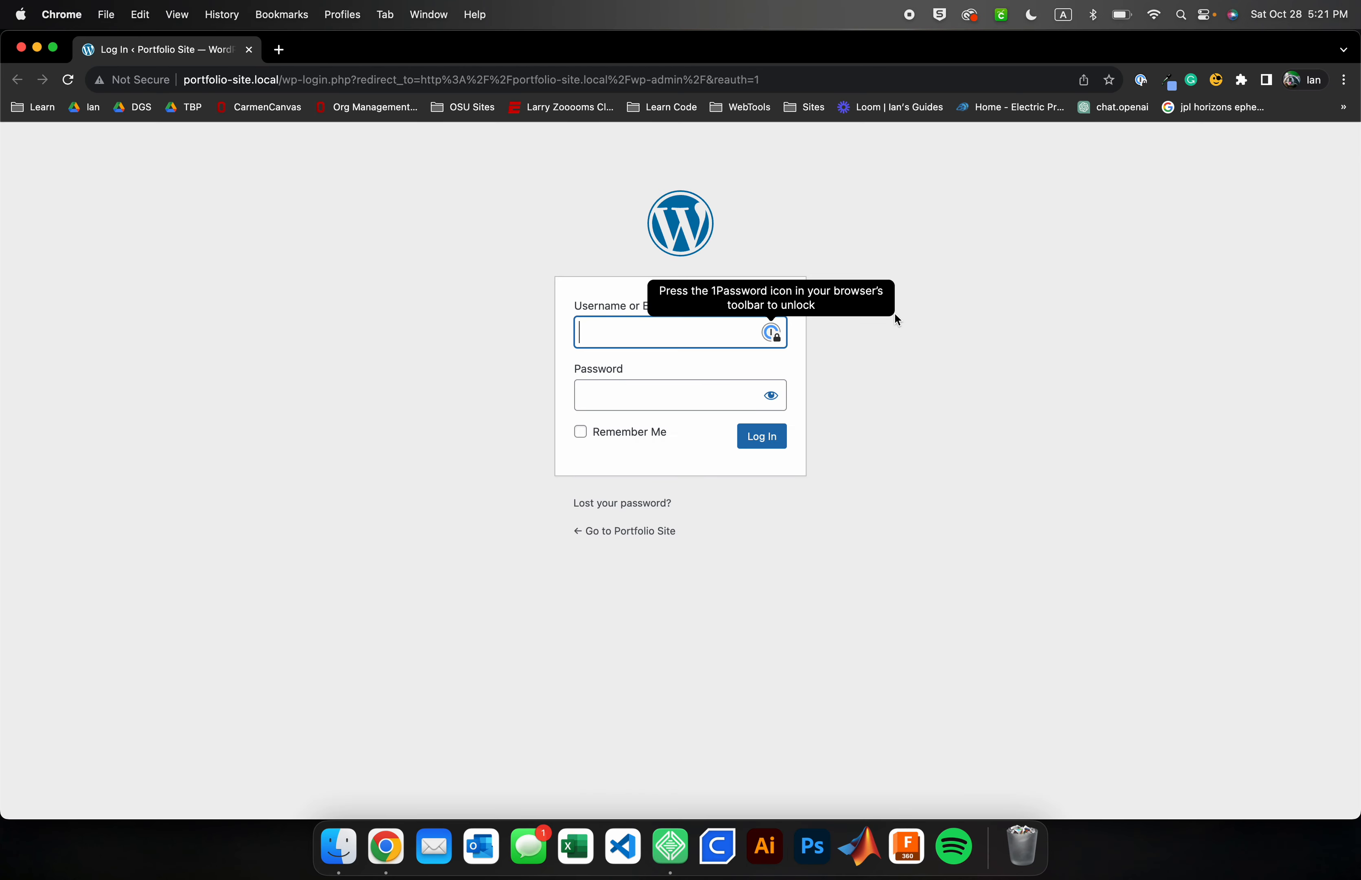
Log in to the WordPress admin with the username and pasted password, ticking Remember Me
{"action": "type", "text": "ianharr"}
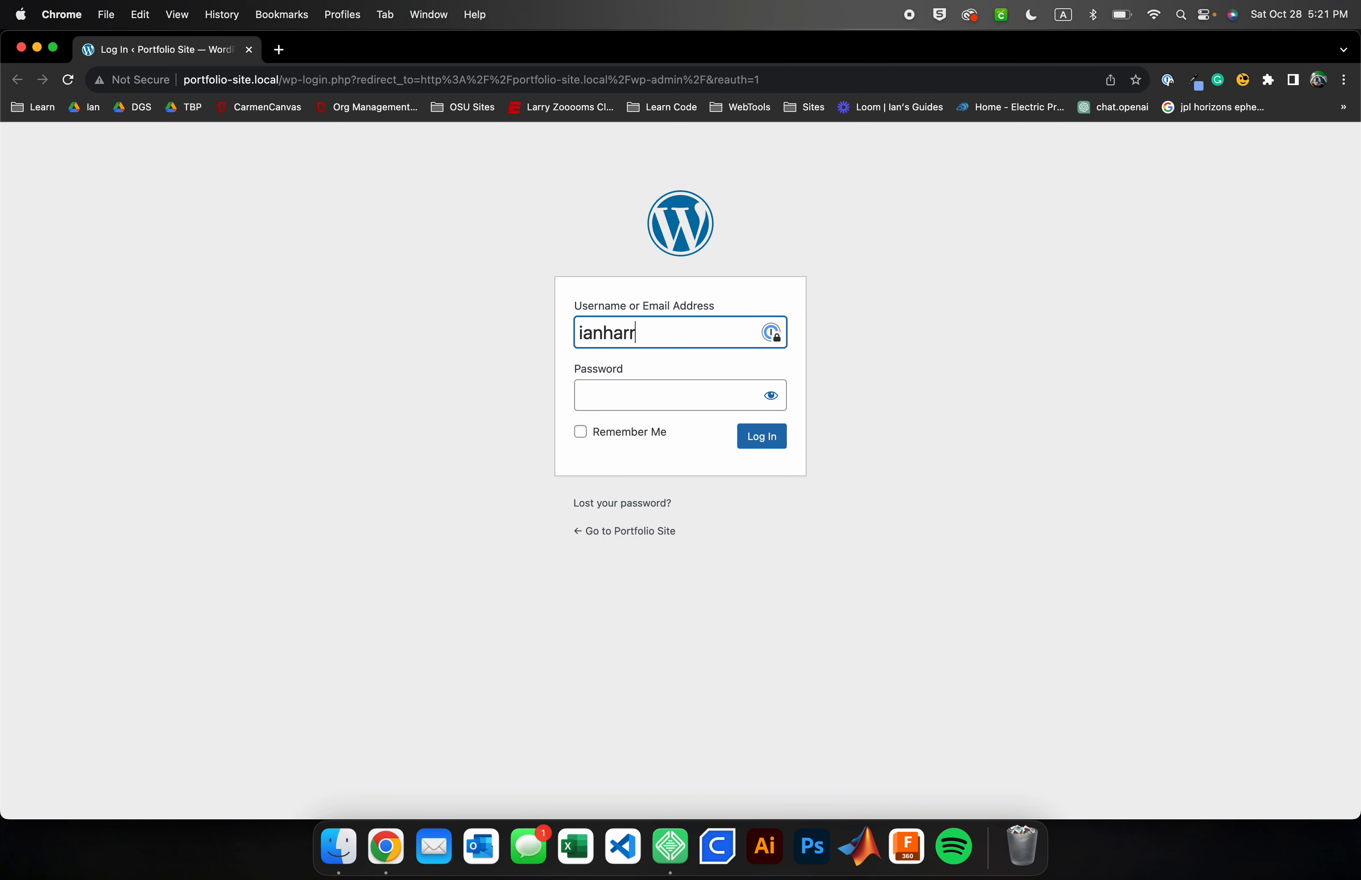
{"action": "type", "text": "is02"}
{"action": "left_click", "coordinate": [701, 393]}
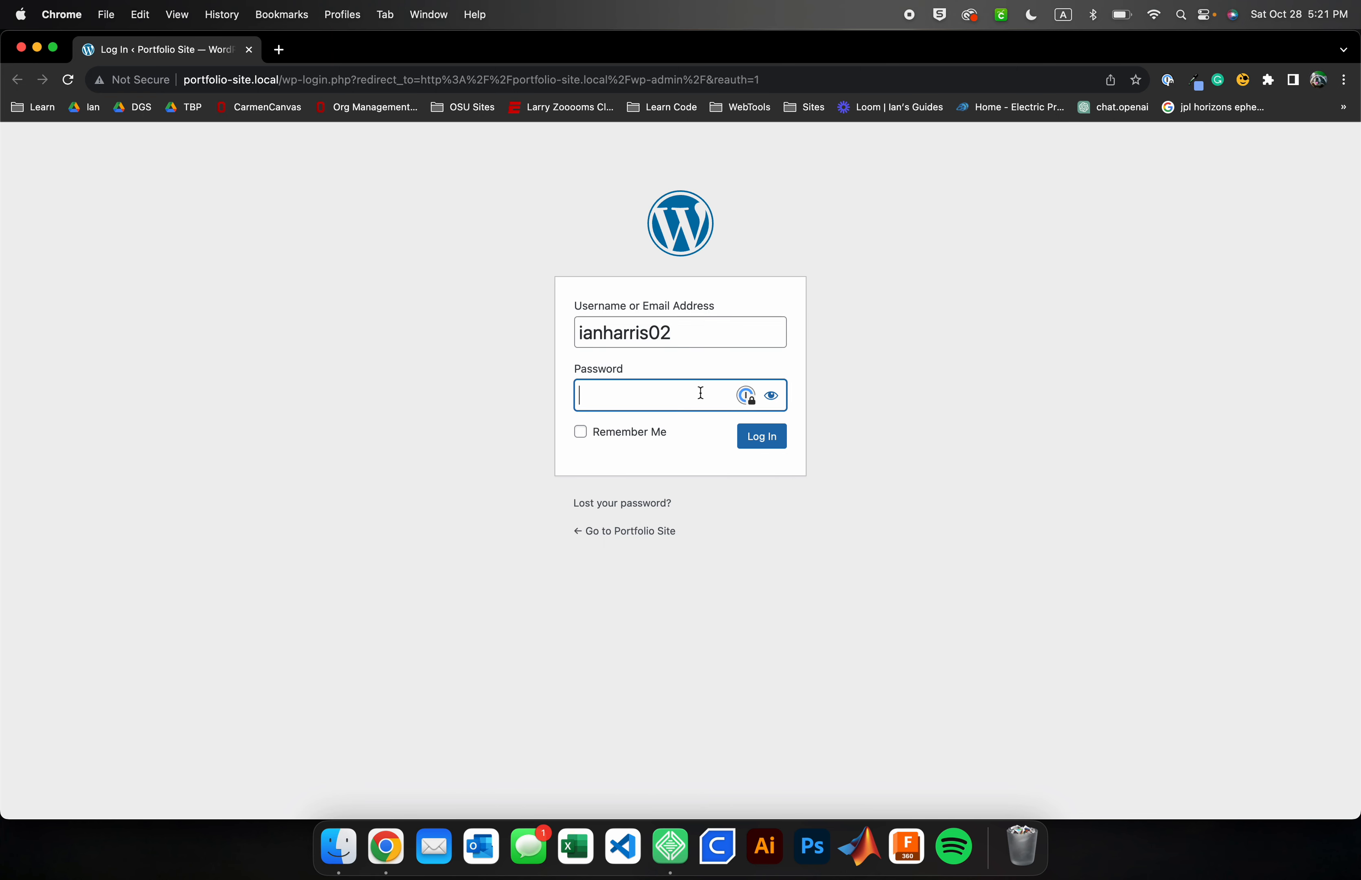
{"action": "key", "text": "super+v"}
{"action": "left_click", "coordinate": [653, 433]}
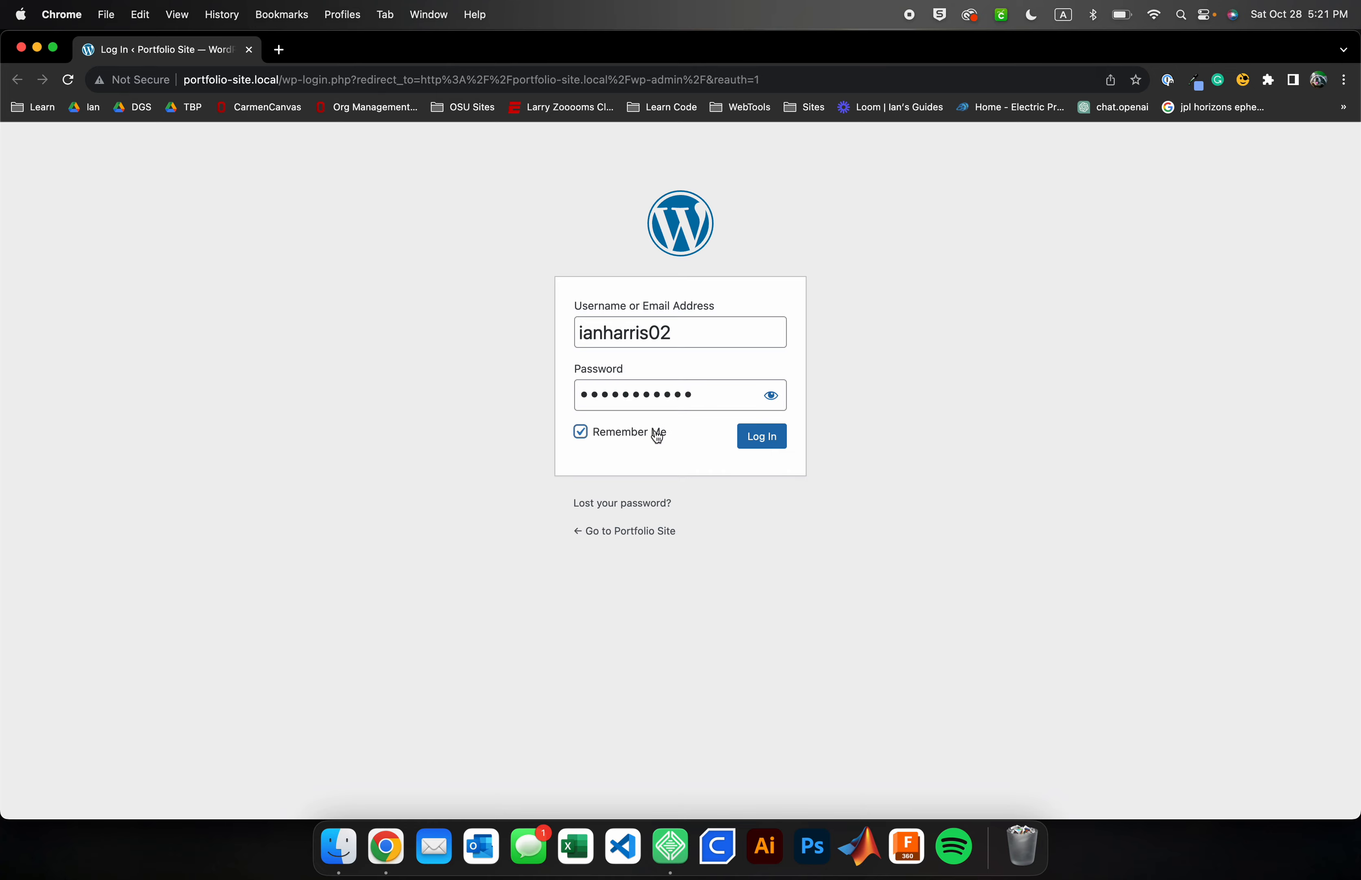
{"action": "left_click", "coordinate": [759, 445]}
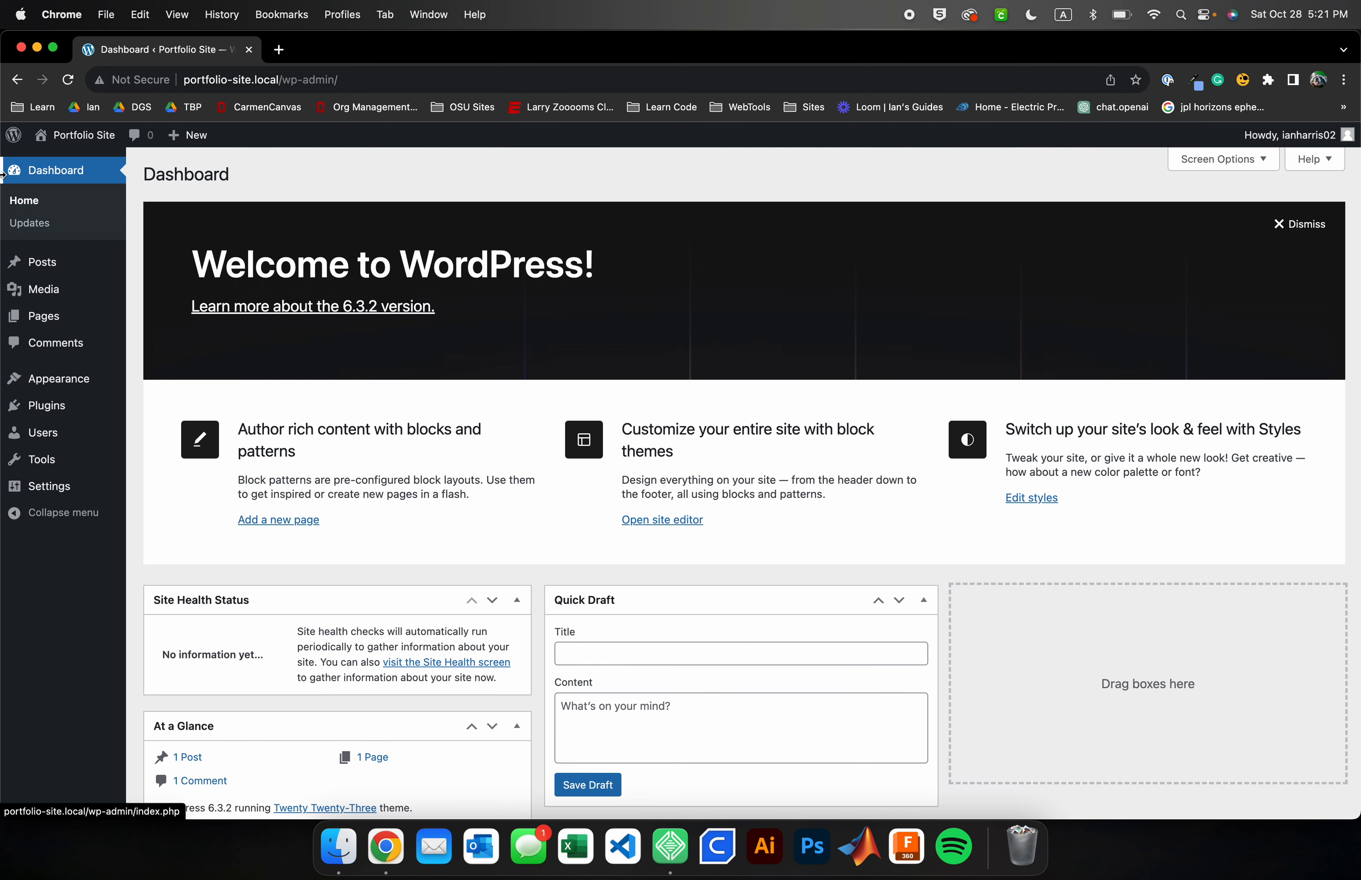
Open the live Portfolio Site in a new tab and scroll through its homepage
{"action": "right_click", "coordinate": [100, 139]}
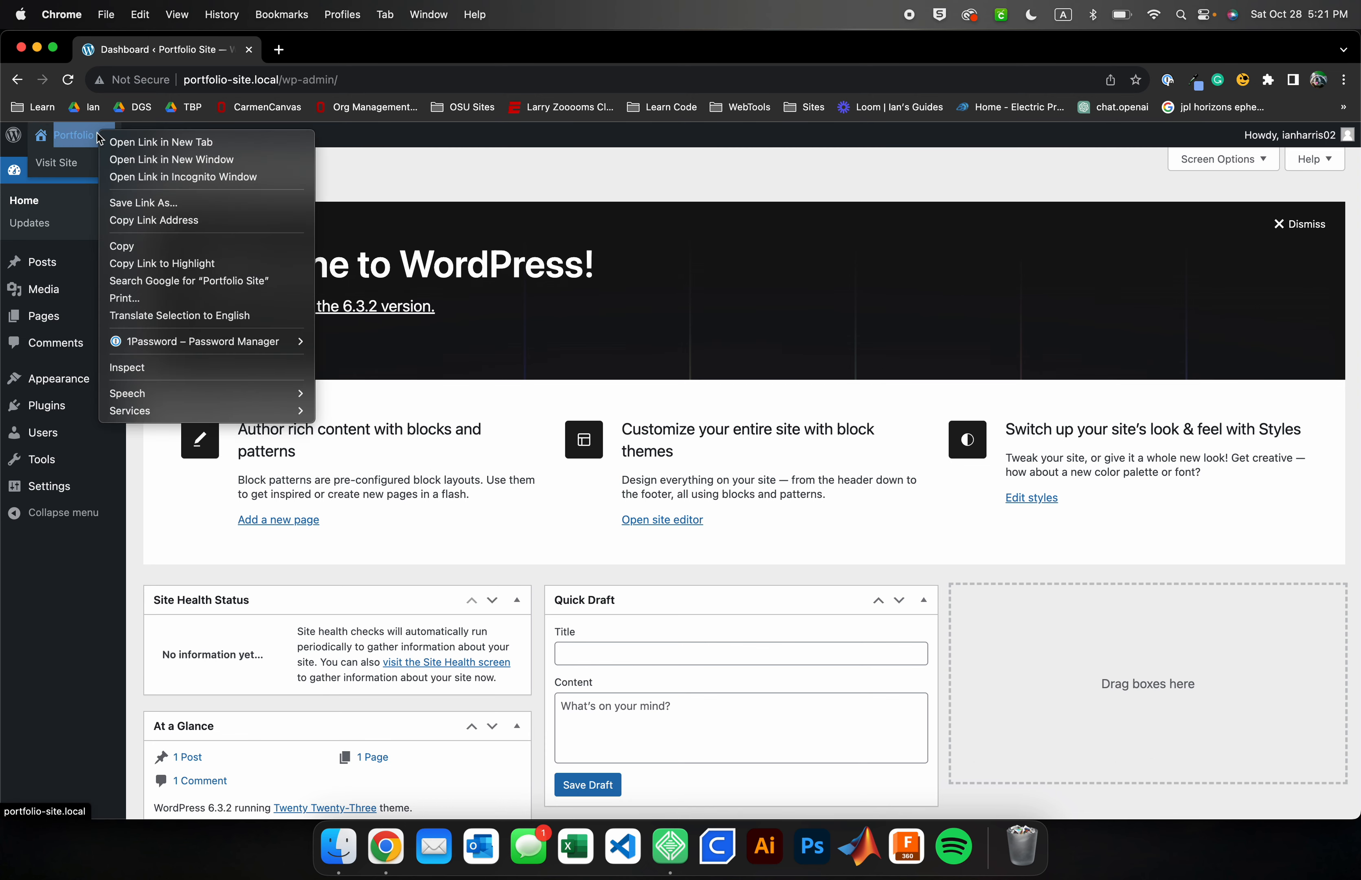
{"action": "left_click", "coordinate": [131, 142]}
{"action": "left_click", "coordinate": [326, 49]}
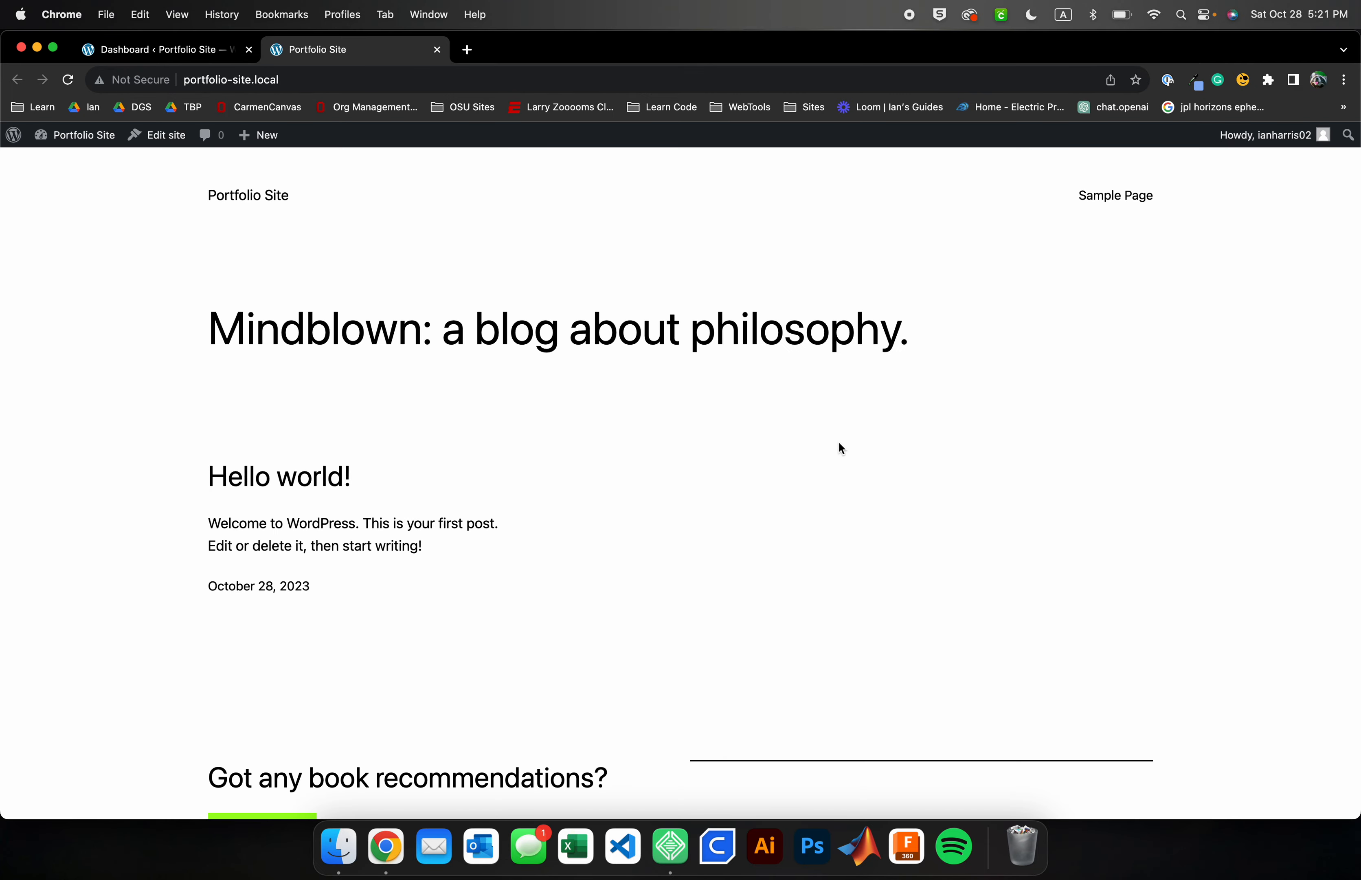
{"action": "scroll", "coordinate": [839, 446], "scroll_direction": "down", "scroll_amount": 3}
{"action": "scroll", "coordinate": [839, 446], "scroll_direction": "up", "scroll_amount": 3}
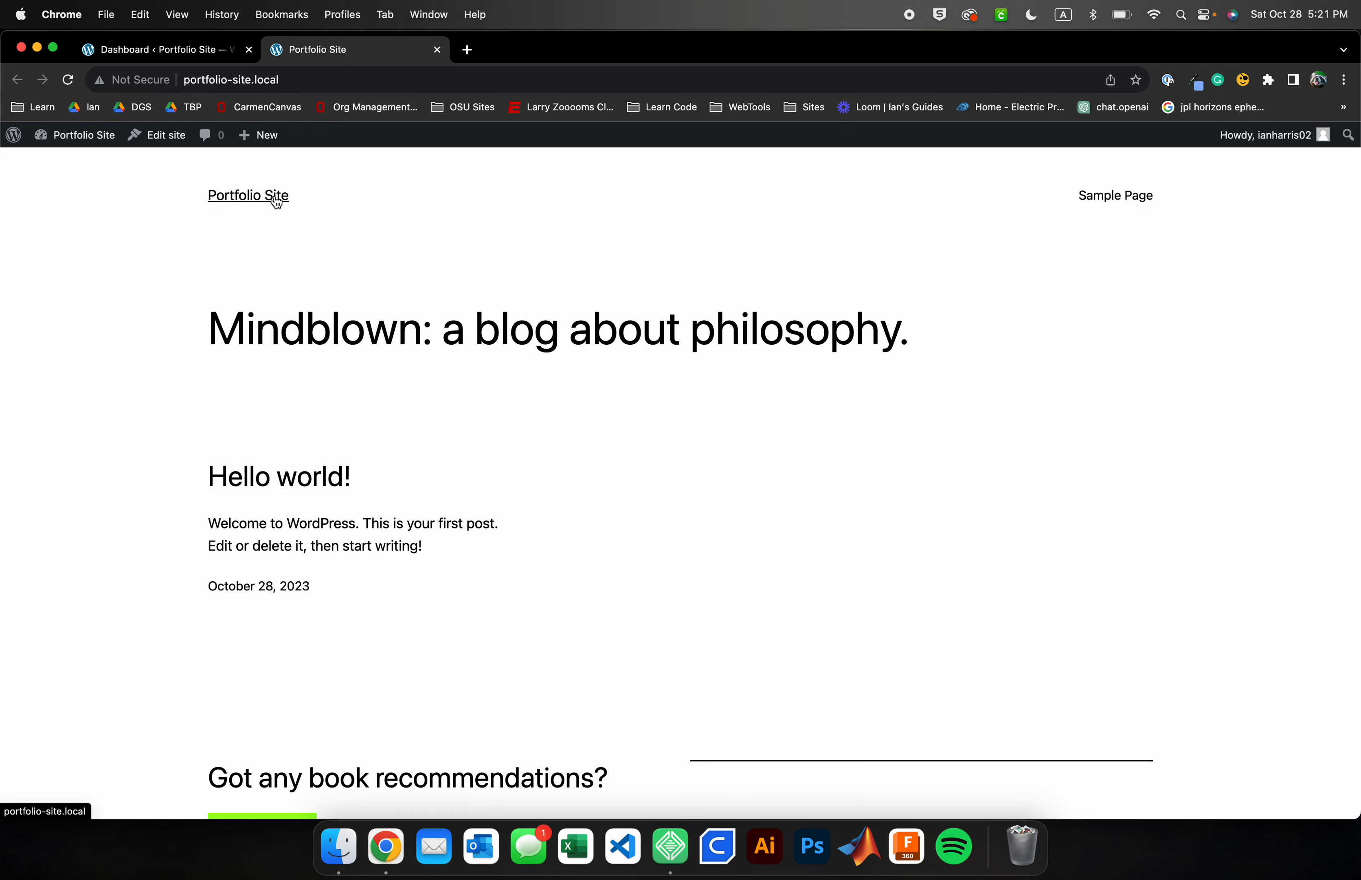
{"action": "scroll", "coordinate": [815, 451], "scroll_direction": "down", "scroll_amount": 5}
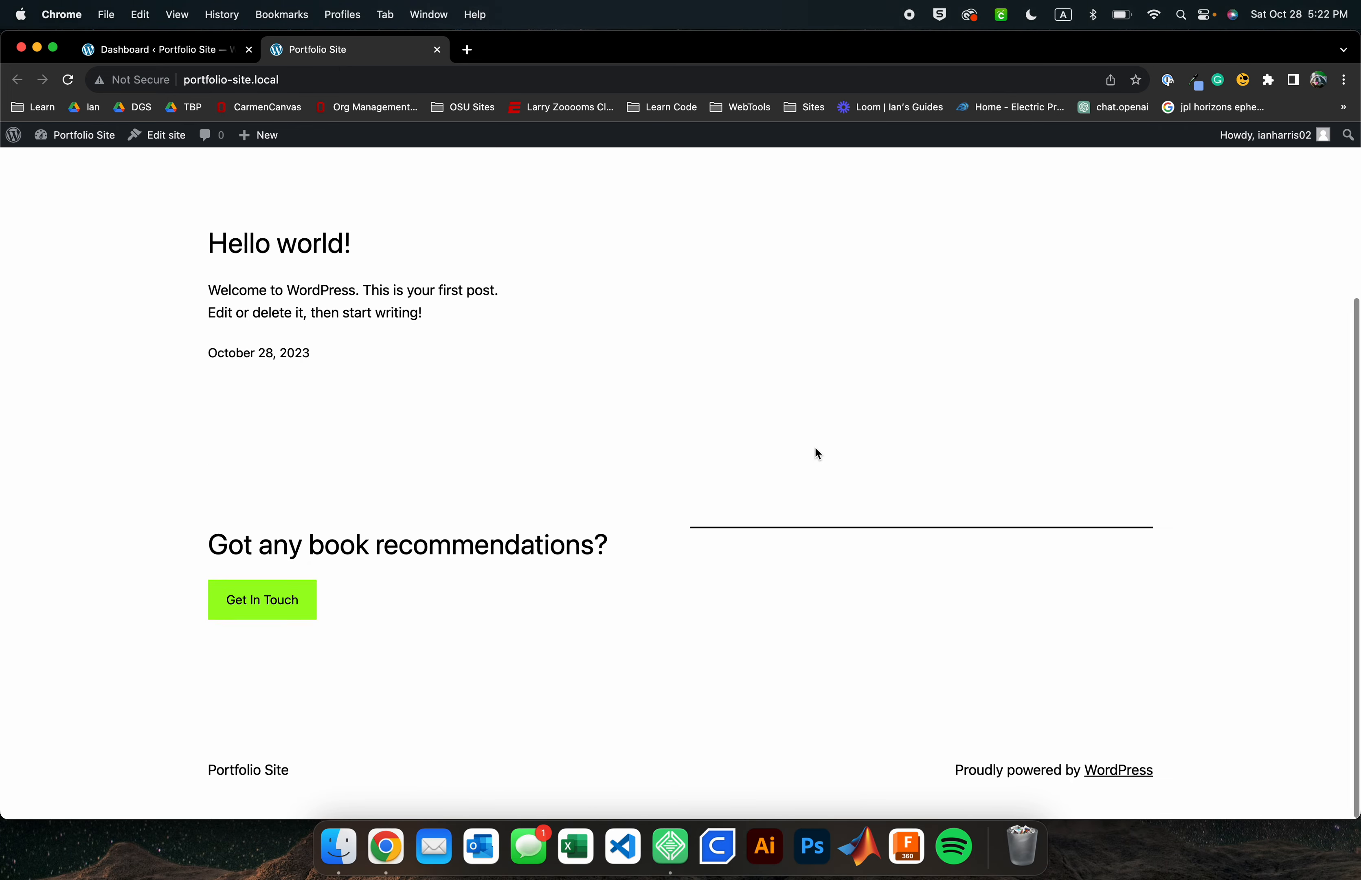
{"action": "scroll", "coordinate": [816, 452], "scroll_direction": "up", "scroll_amount": 5}
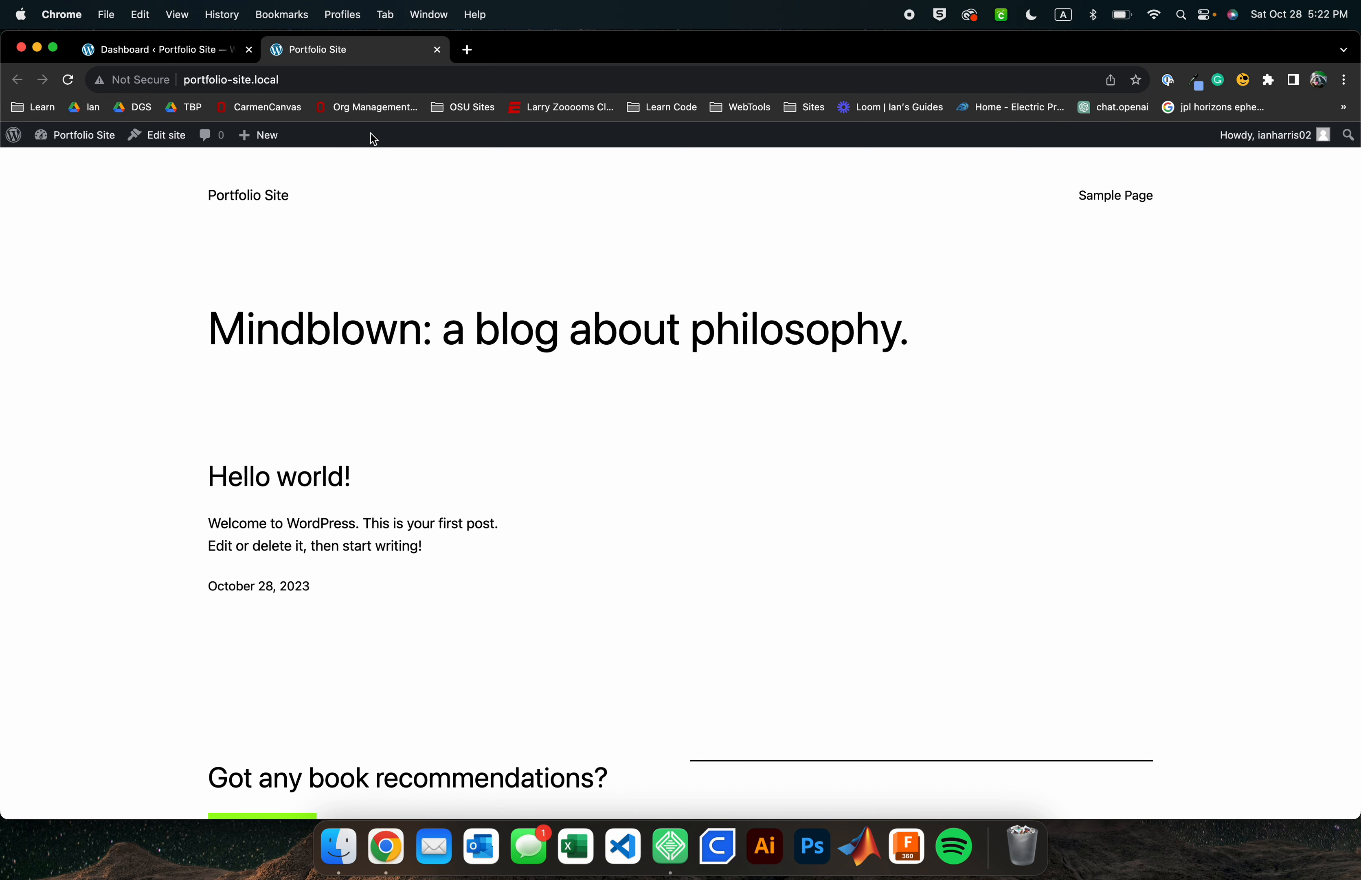
Browse the admin Posts, Comments, Pages and Media screens, then open the Appearance Themes screen
{"action": "left_click", "coordinate": [200, 56]}
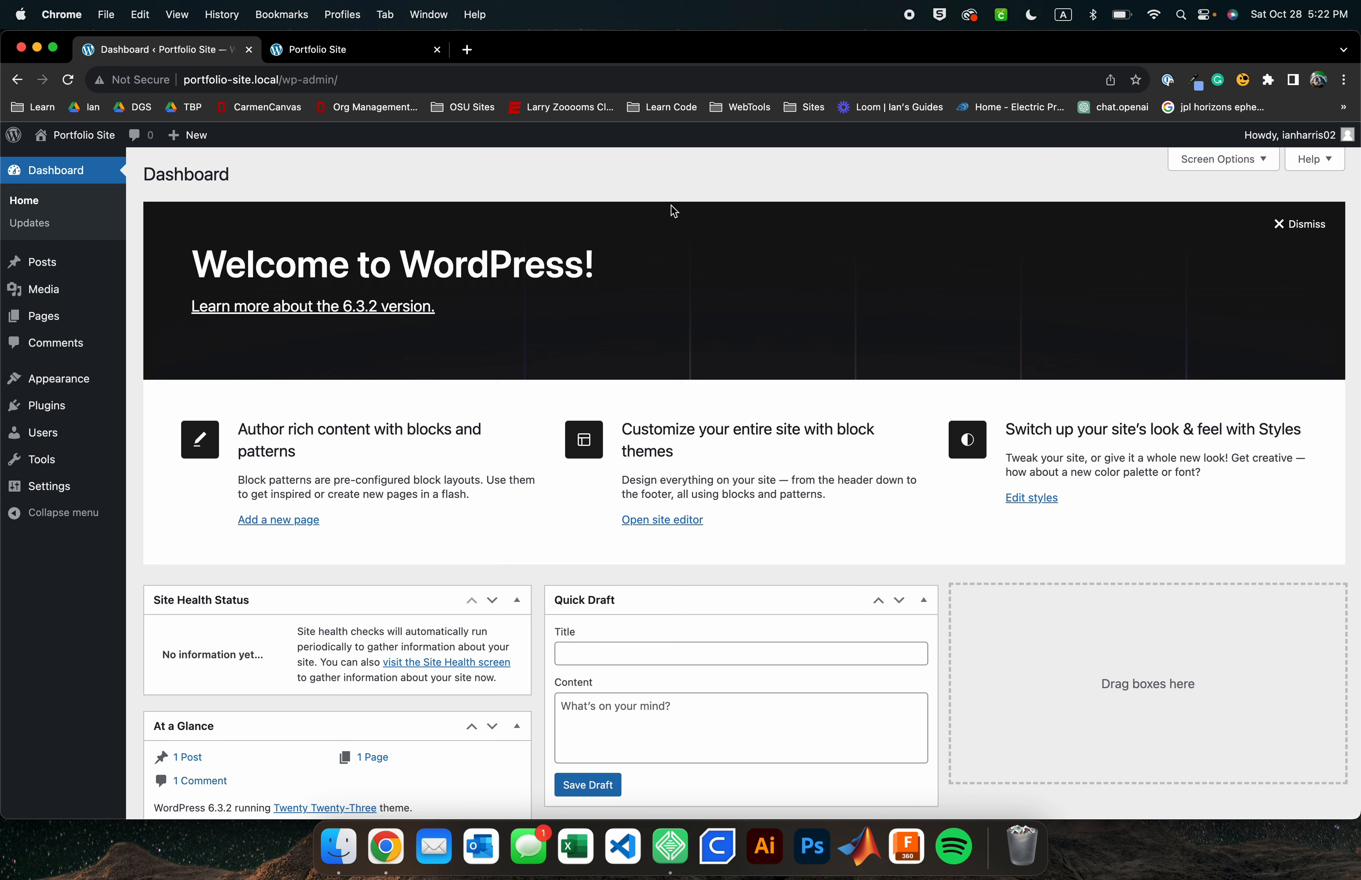
{"action": "left_click", "coordinate": [57, 269]}
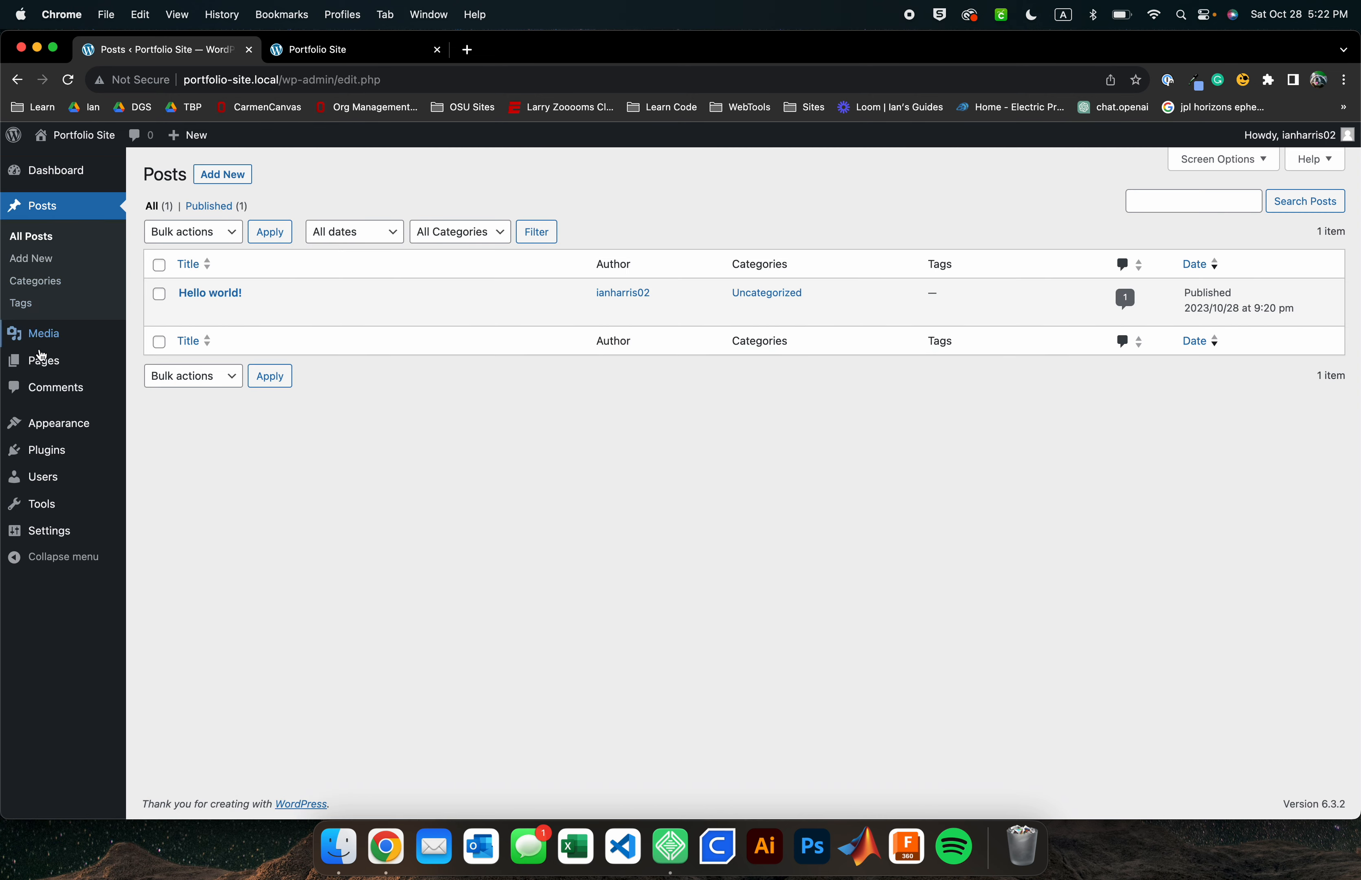
{"action": "left_click", "coordinate": [46, 389]}
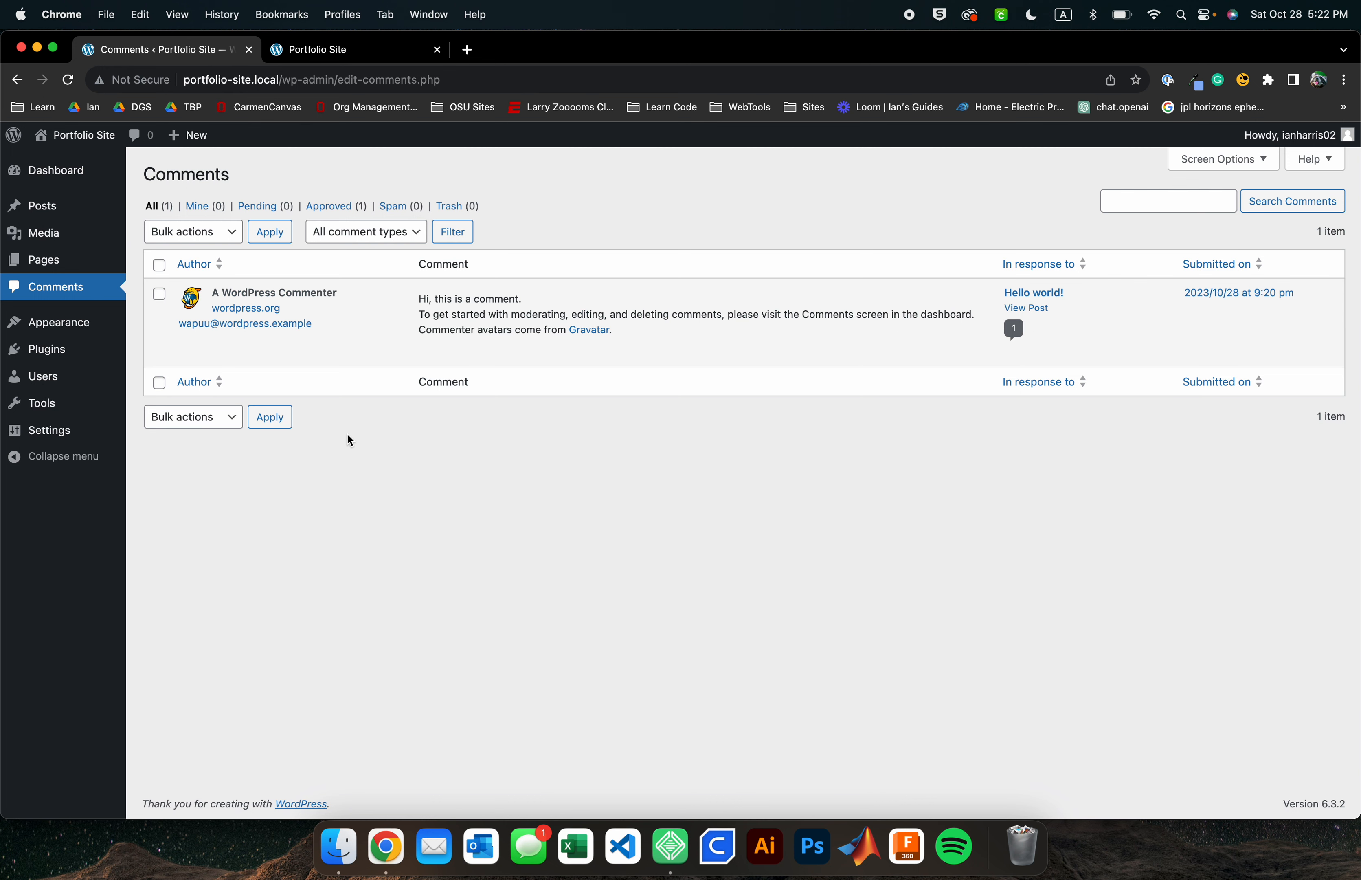
{"action": "left_click", "coordinate": [45, 262]}
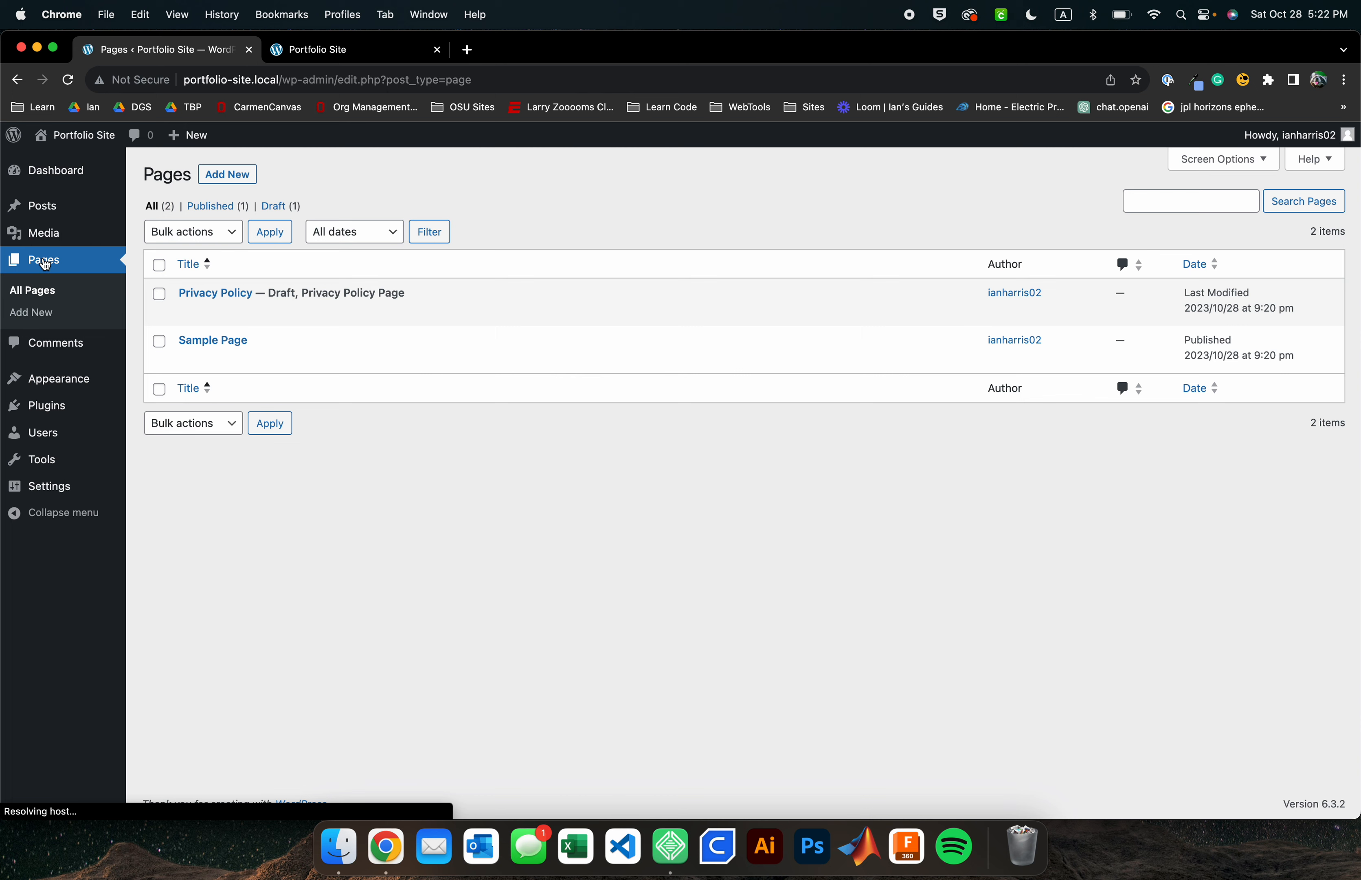
{"action": "left_click", "coordinate": [45, 235]}
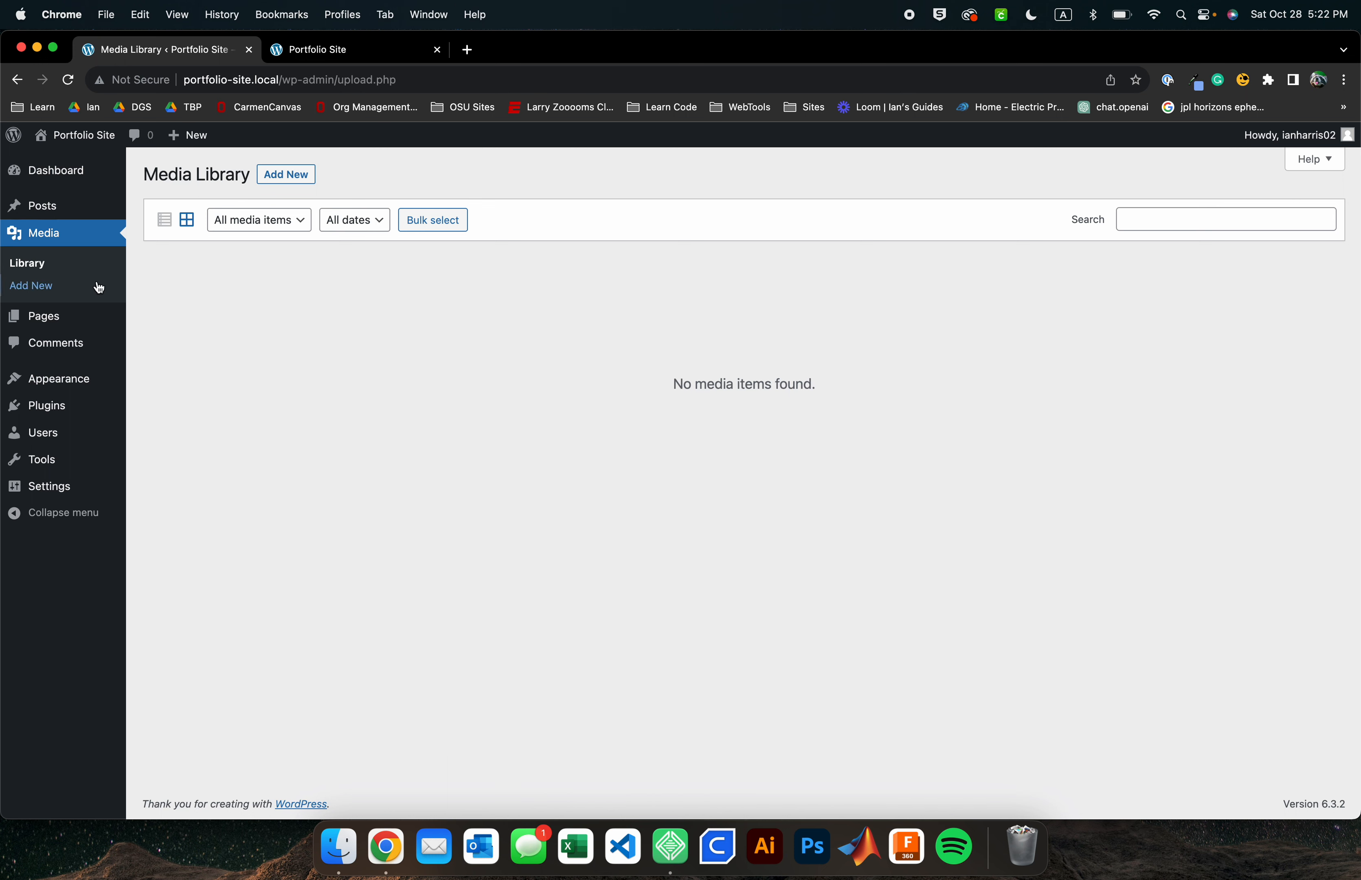
{"action": "left_click", "coordinate": [30, 316]}
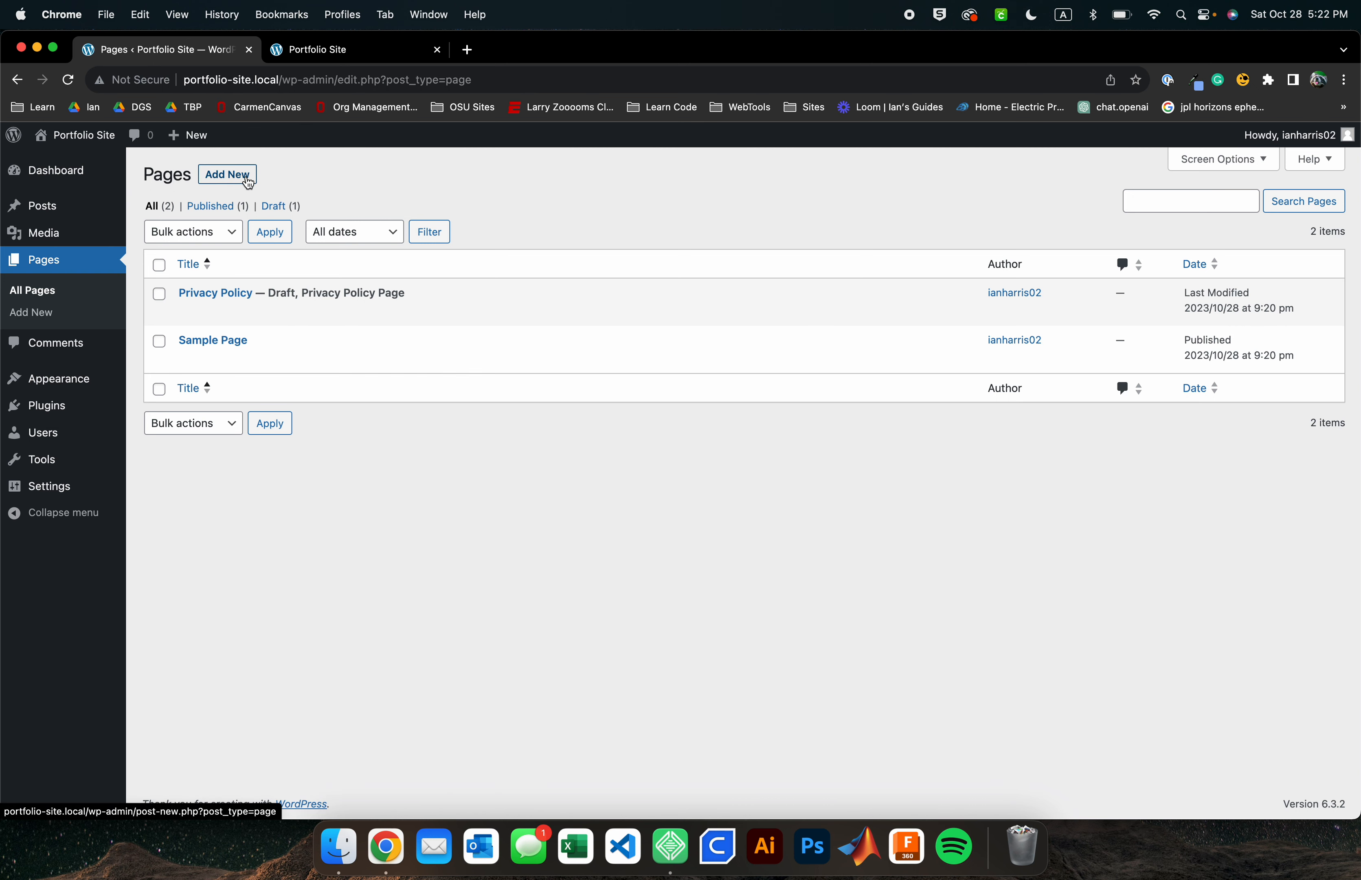
{"action": "left_click", "coordinate": [55, 388]}
{"action": "mouse_move", "coordinate": [586, 362]}
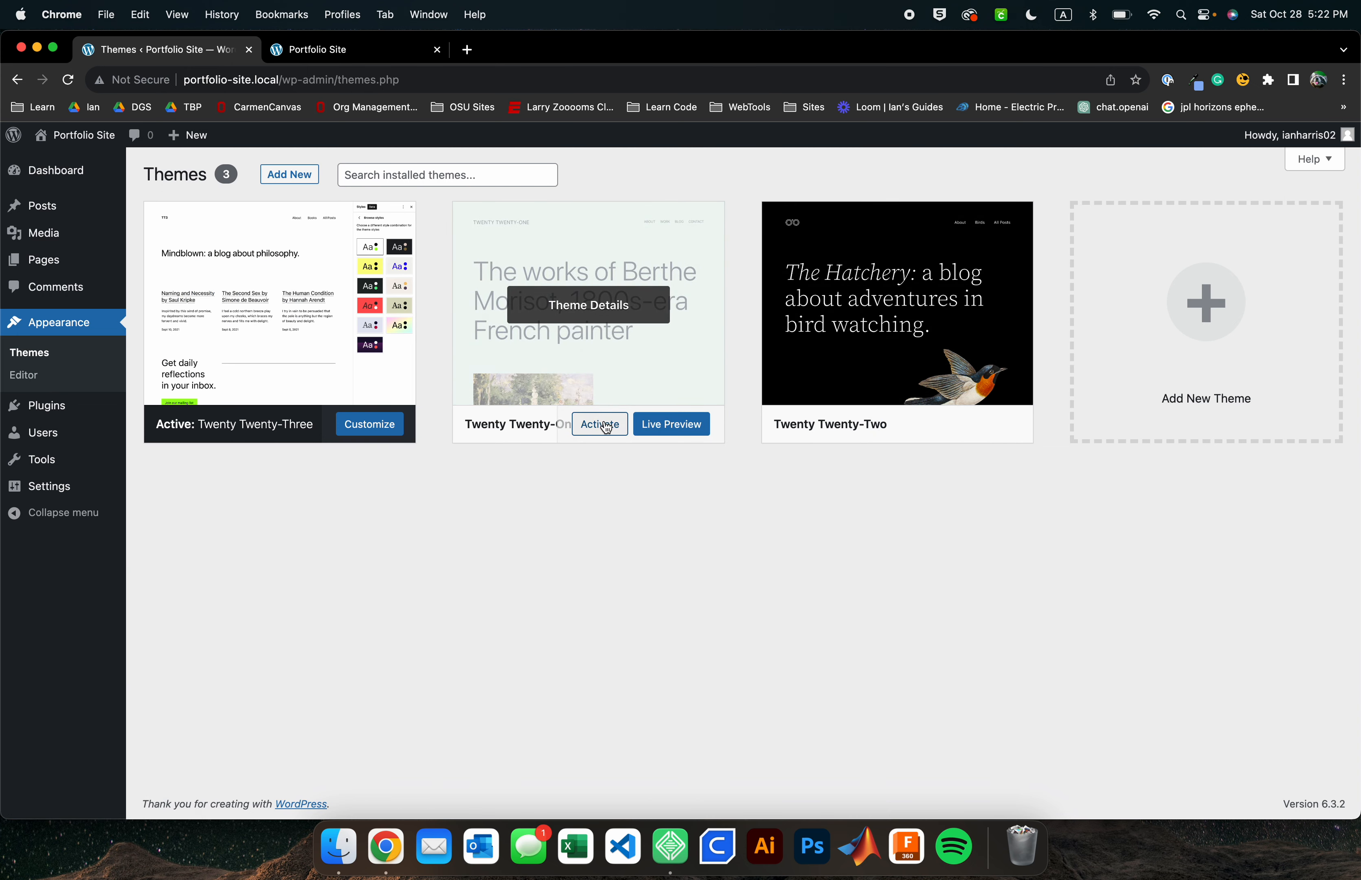
Activate the Twenty Twenty-One theme from the Themes screen
{"action": "left_click", "coordinate": [350, 54]}
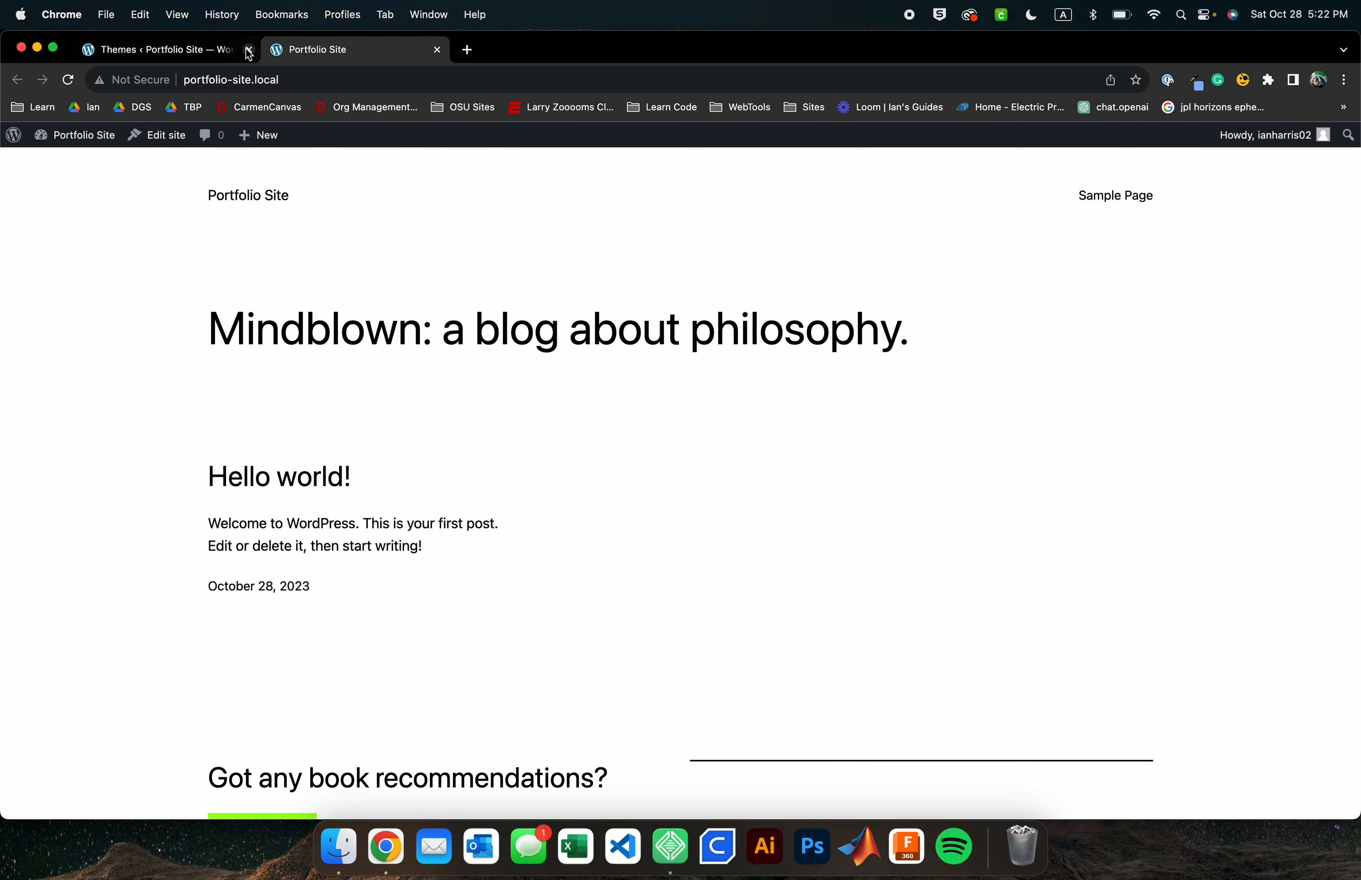
{"action": "left_click", "coordinate": [211, 50]}
{"action": "mouse_move", "coordinate": [226, 390]}
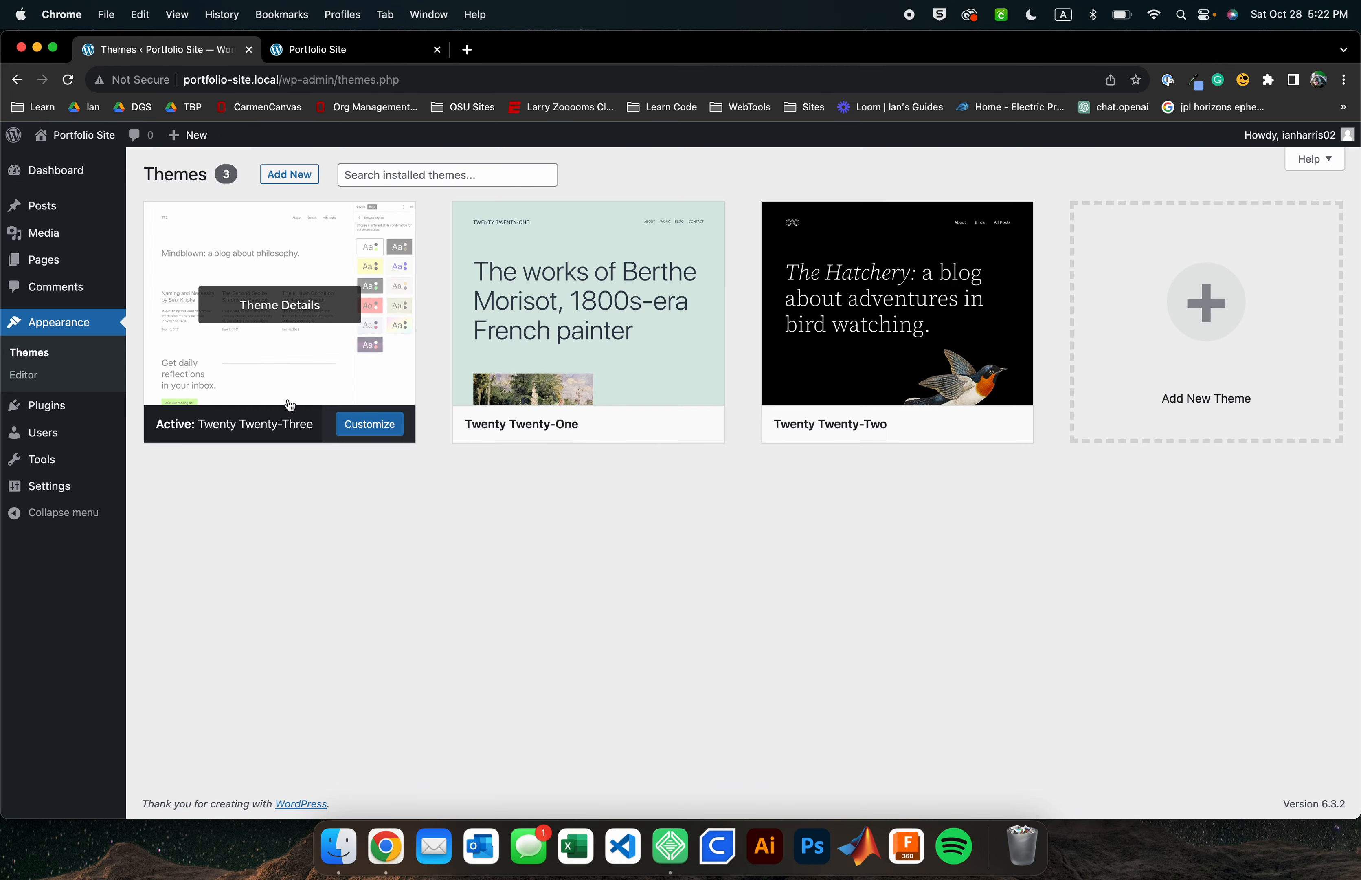
{"action": "mouse_move", "coordinate": [828, 332]}
{"action": "mouse_move", "coordinate": [606, 427]}
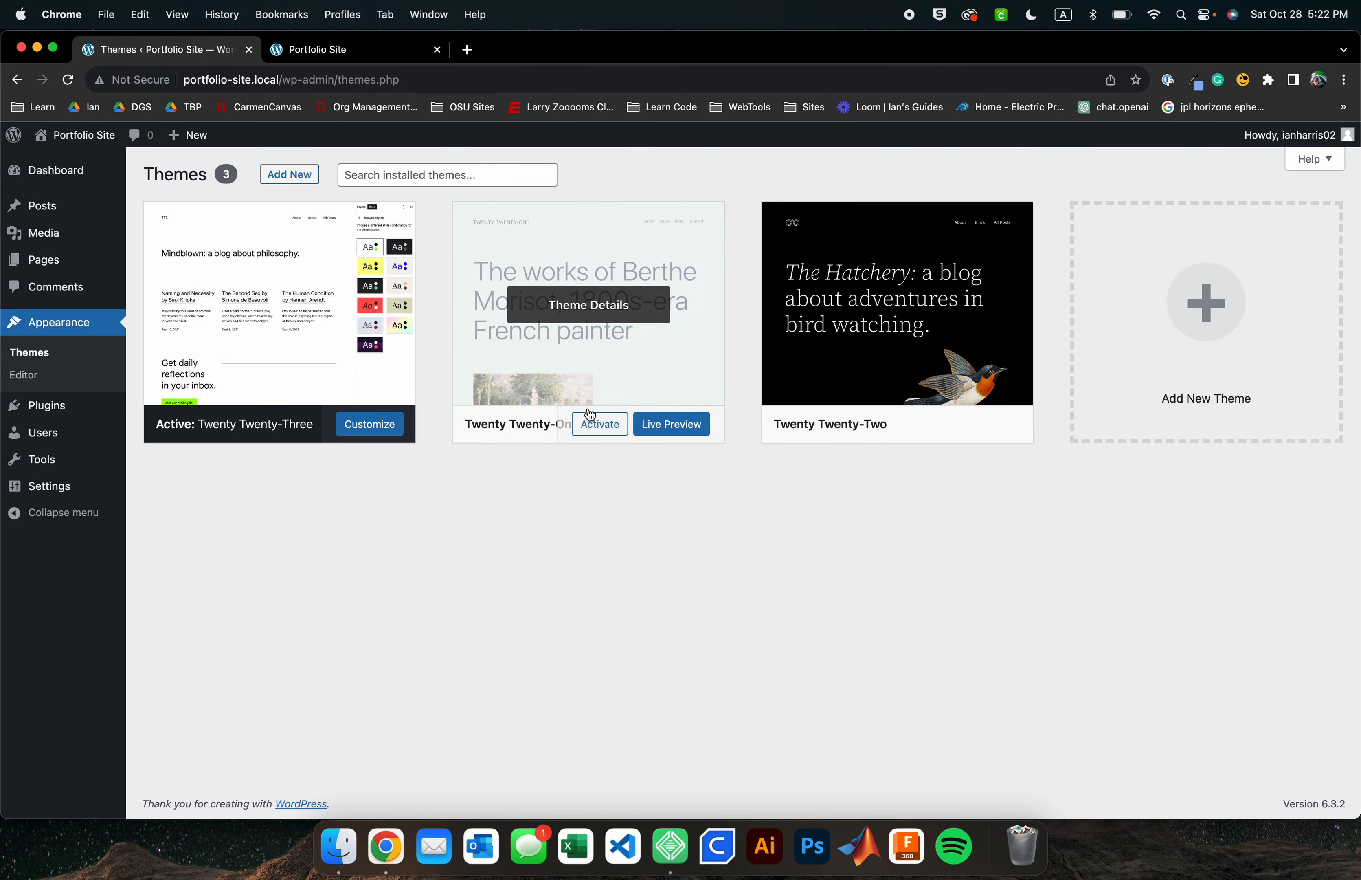
{"action": "left_click", "coordinate": [600, 424]}
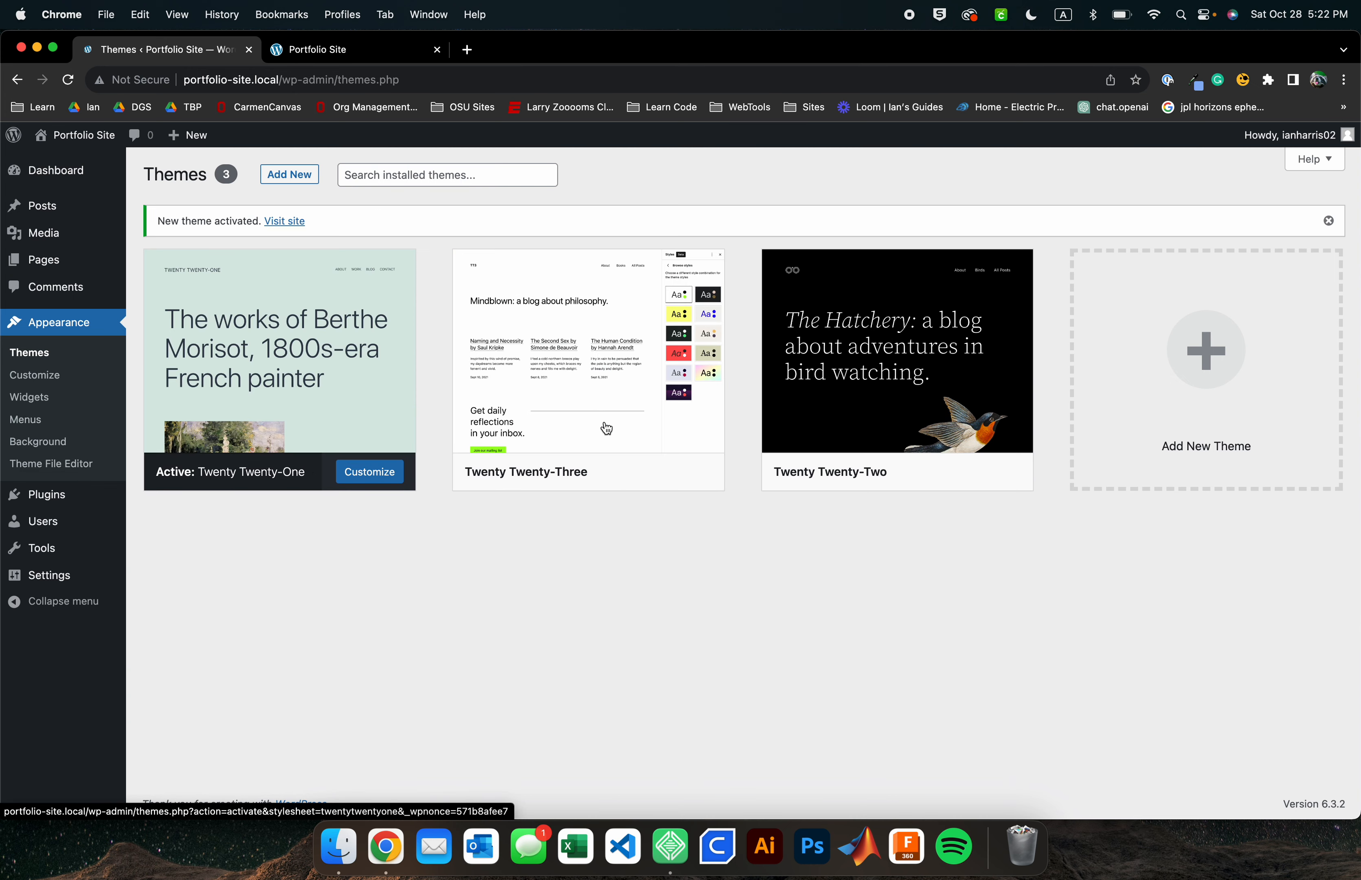
Reload the live site tab and scroll through its homepage in the new theme
{"action": "left_click", "coordinate": [364, 51]}
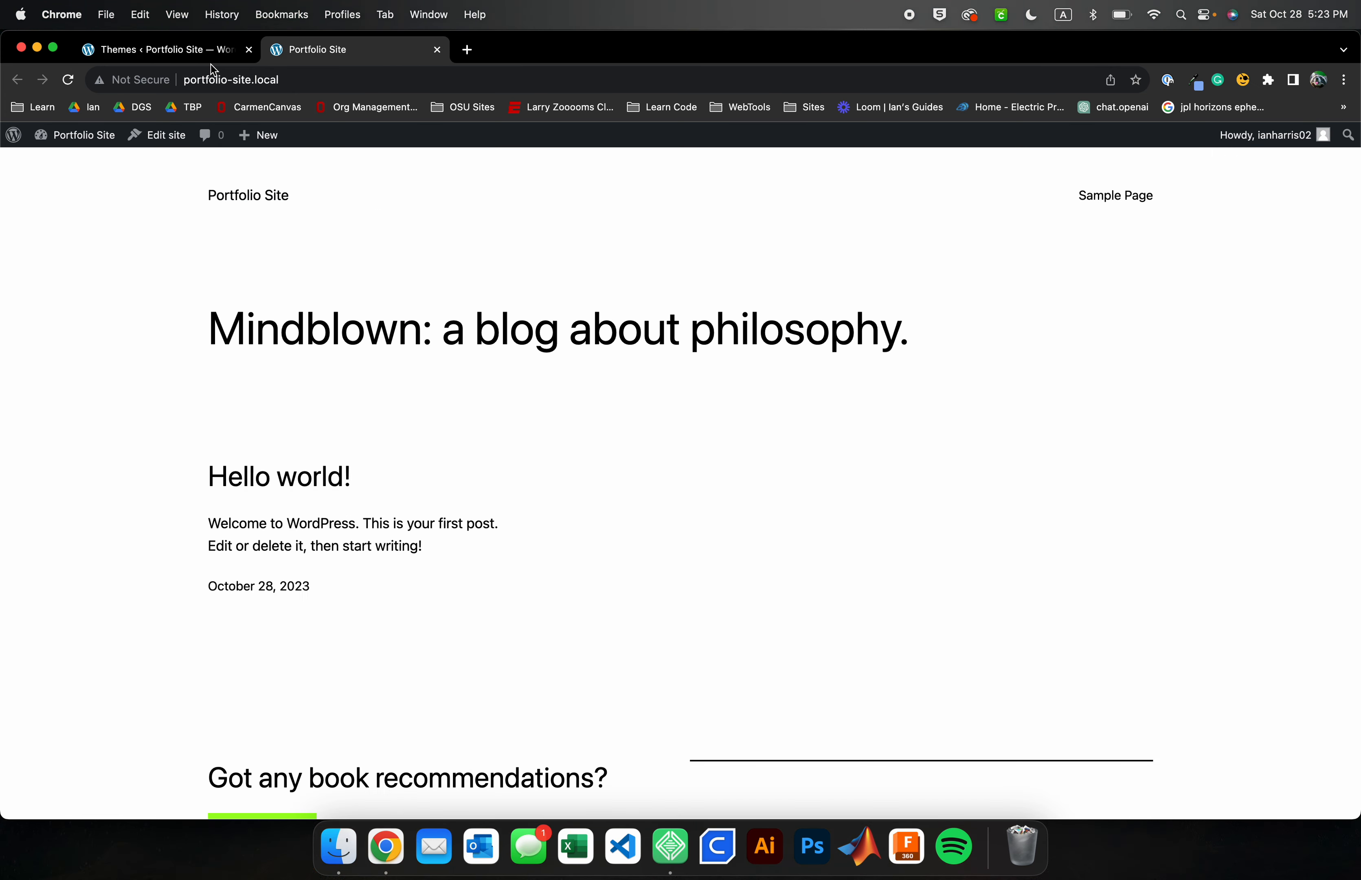
{"action": "left_click", "coordinate": [68, 79]}
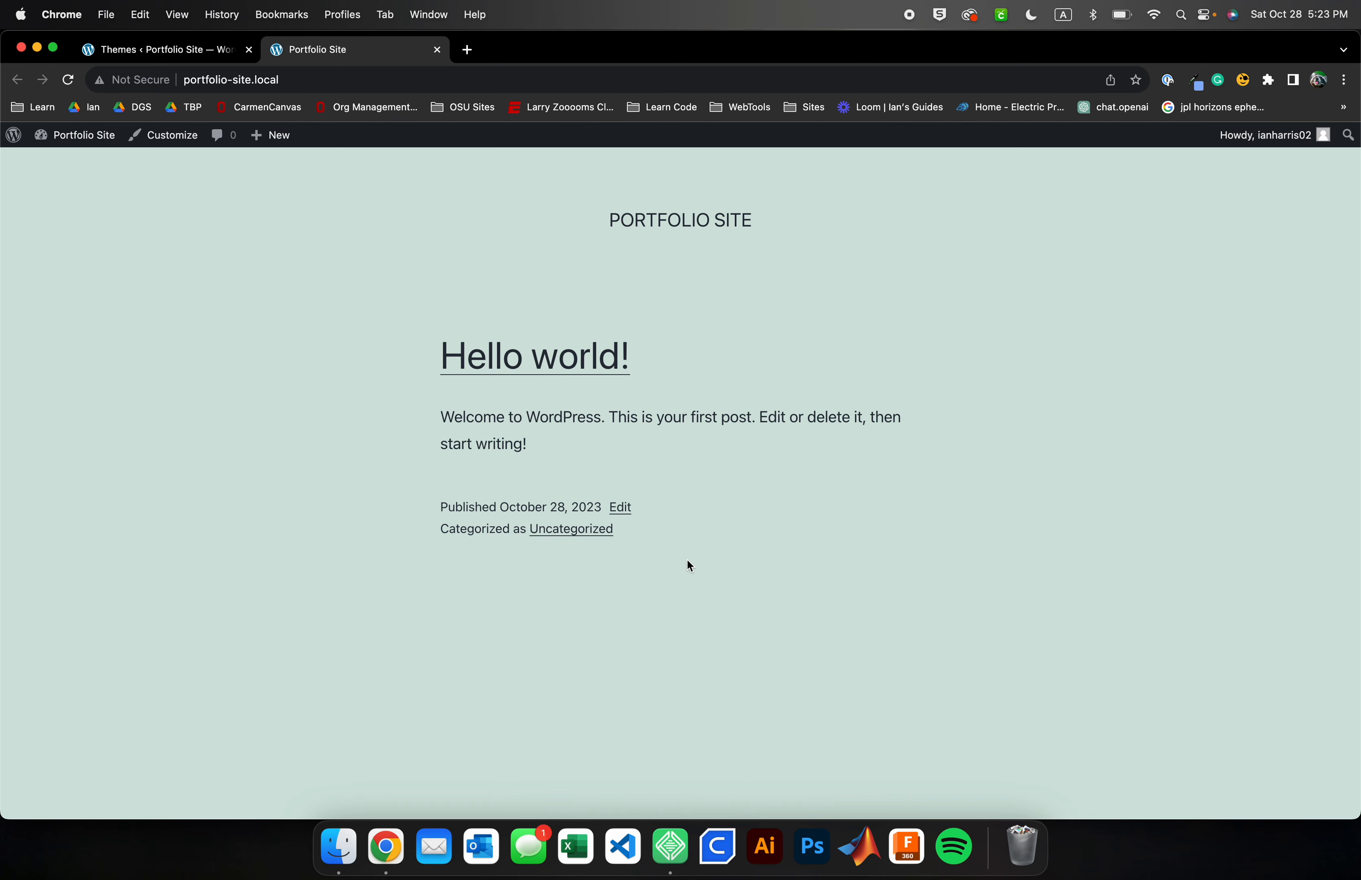
{"action": "scroll", "coordinate": [688, 562], "scroll_direction": "down", "scroll_amount": 5}
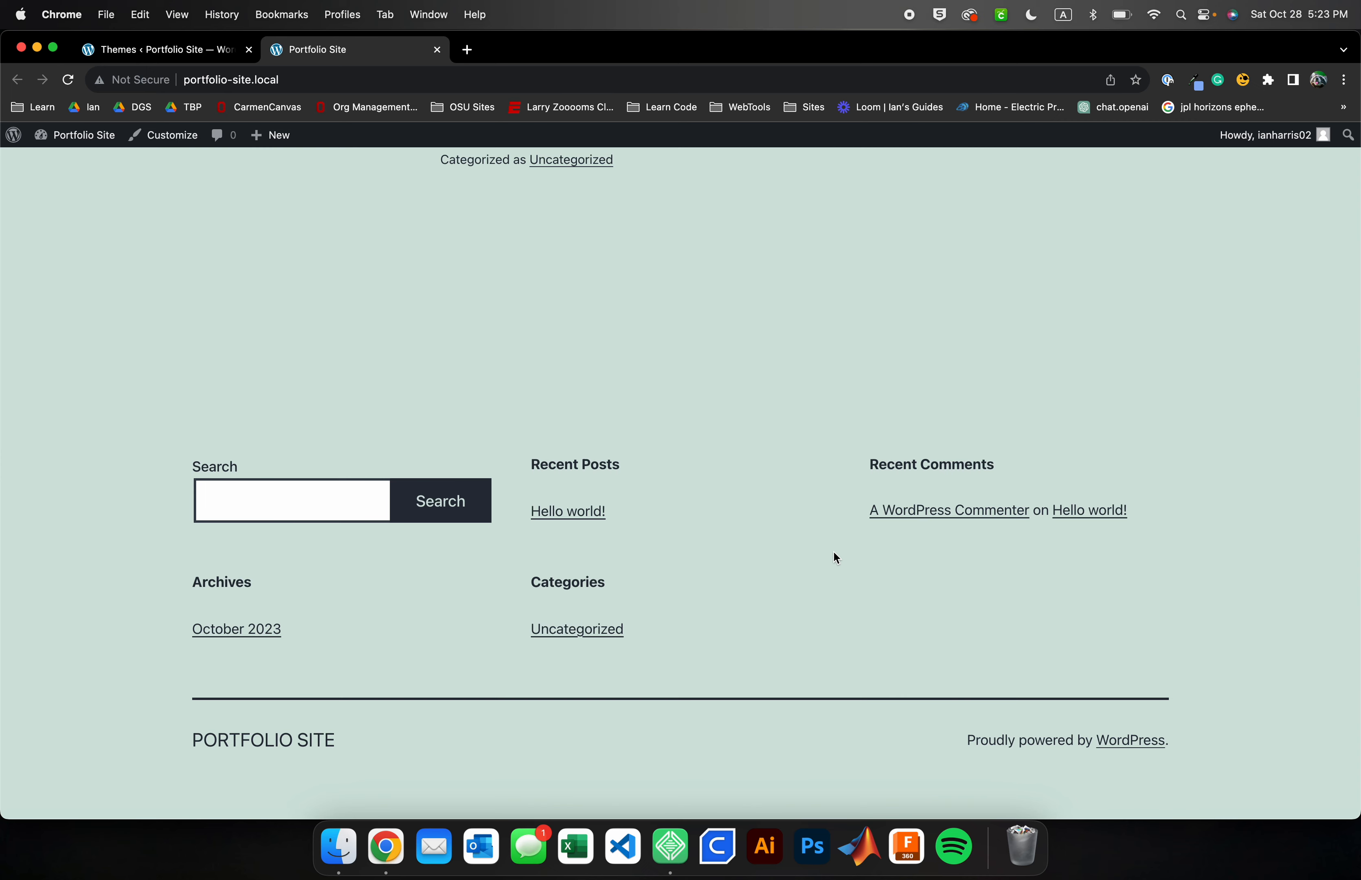
{"action": "scroll", "coordinate": [833, 553], "scroll_direction": "up", "scroll_amount": 5}
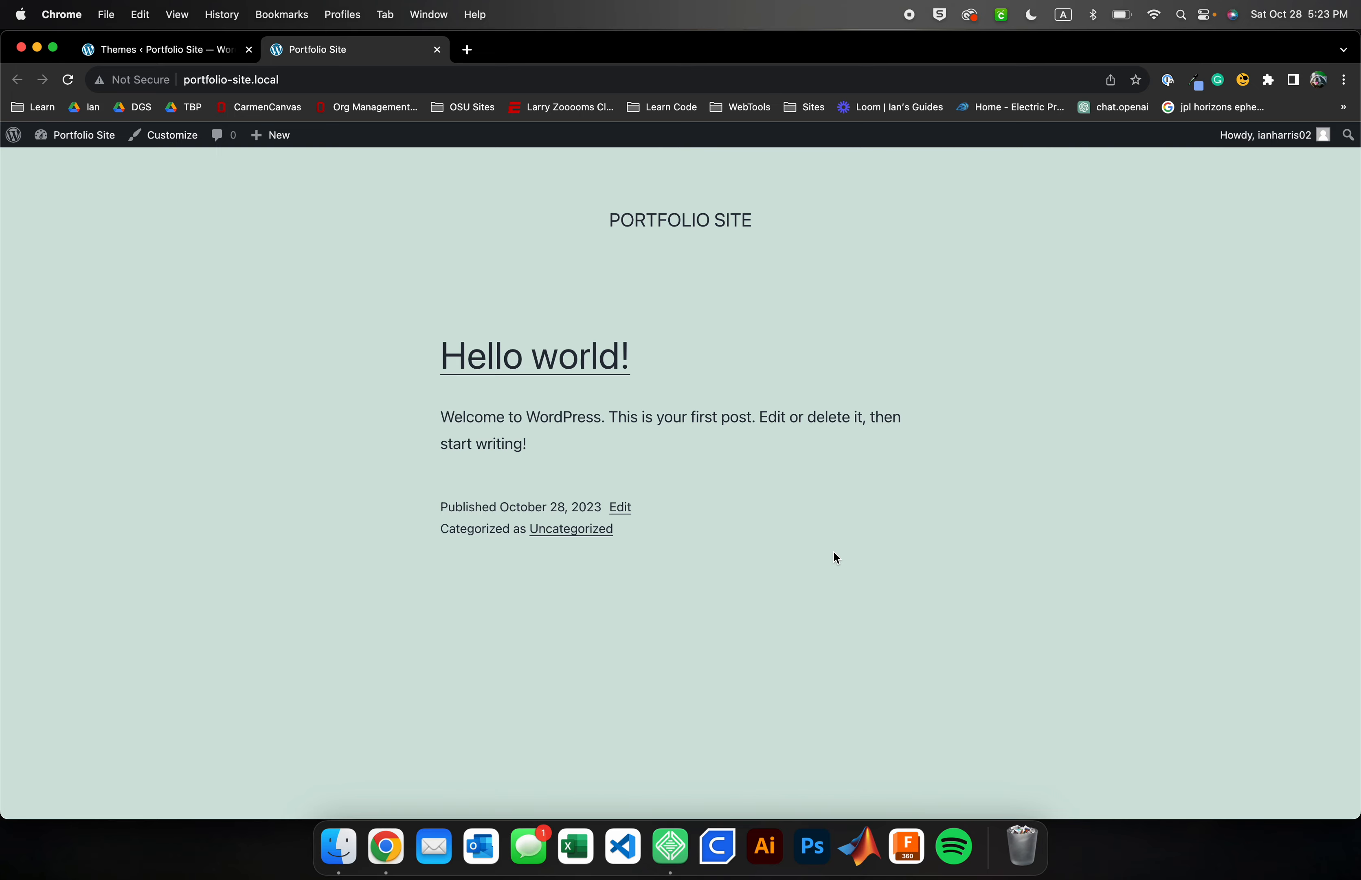
Return to the Themes screen and reactivate the Twenty Twenty-Three theme
{"action": "left_click", "coordinate": [163, 51]}
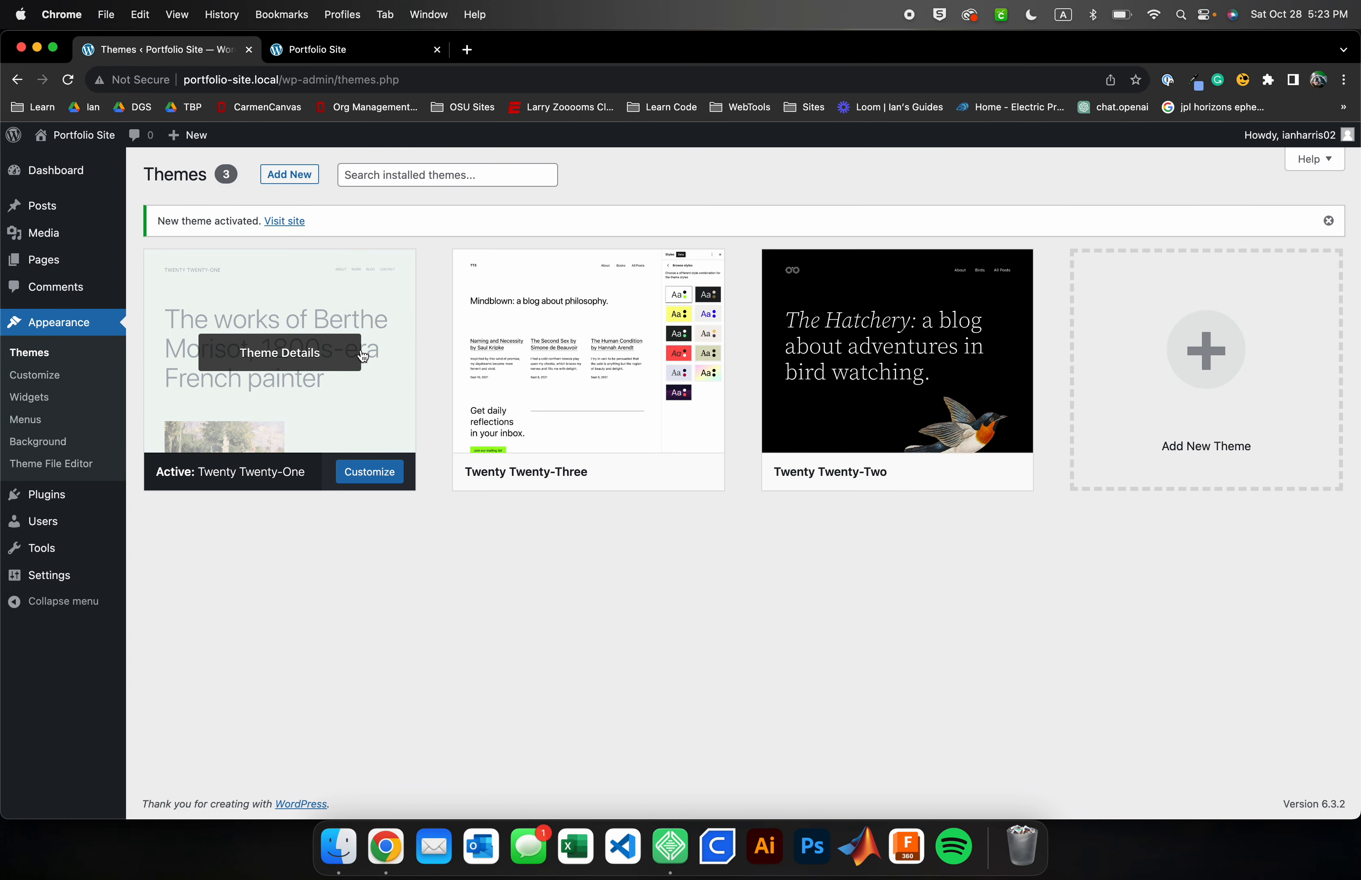
{"action": "left_click", "coordinate": [600, 472]}
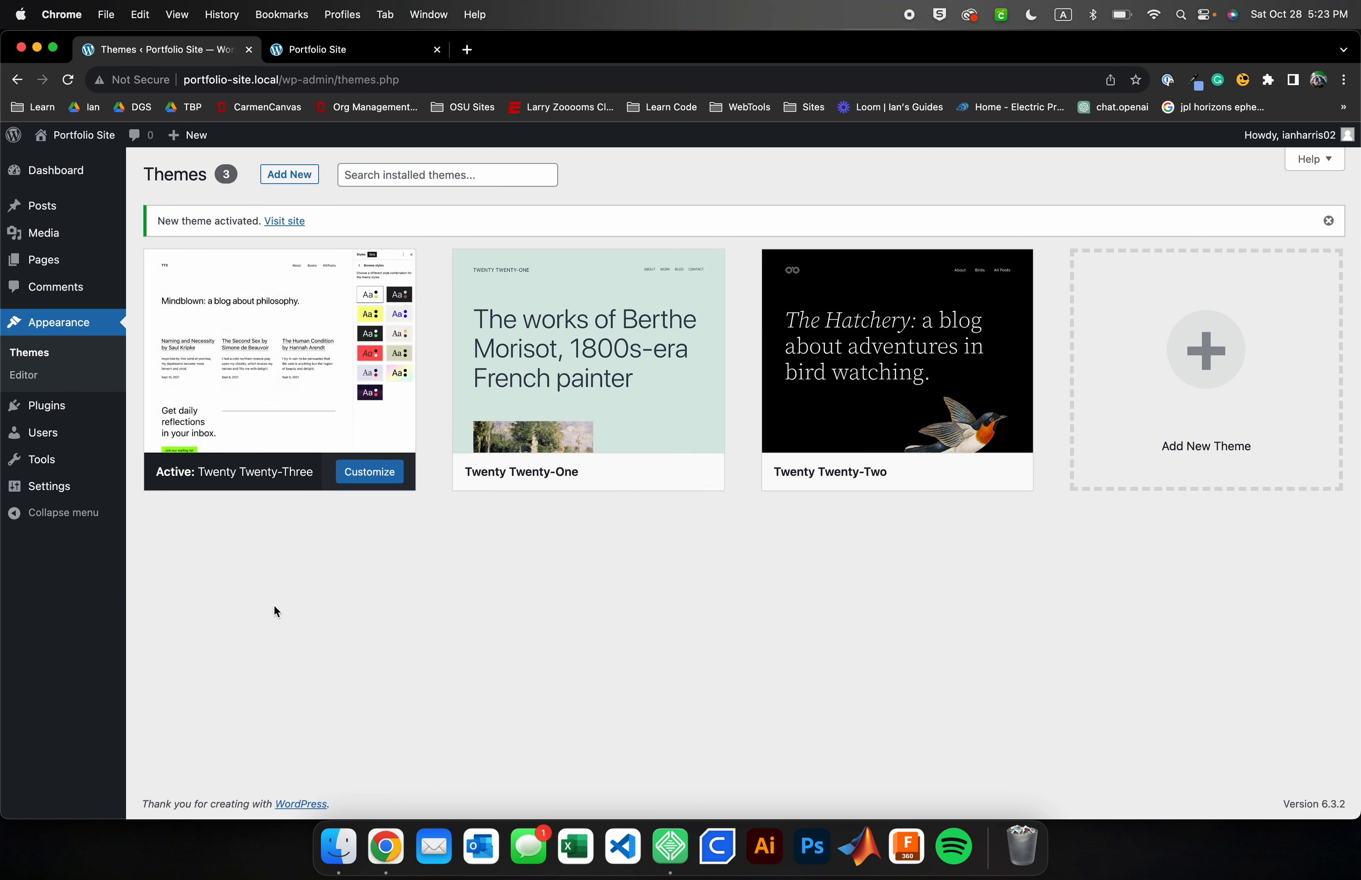
Open the Plugins screen and browse the featured plugins on the Add Plugins page
{"action": "left_click", "coordinate": [62, 411]}
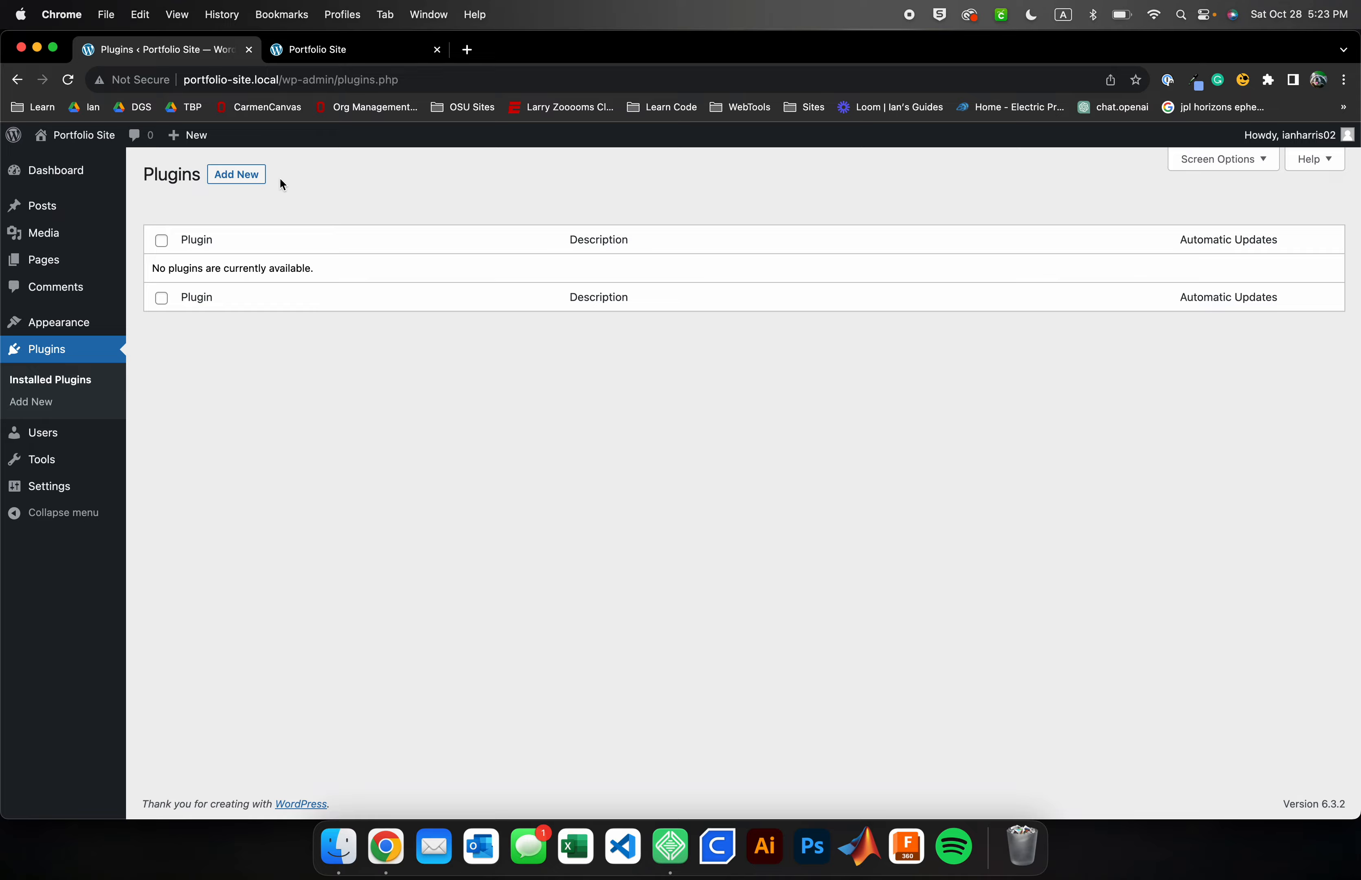
{"action": "left_click", "coordinate": [249, 178]}
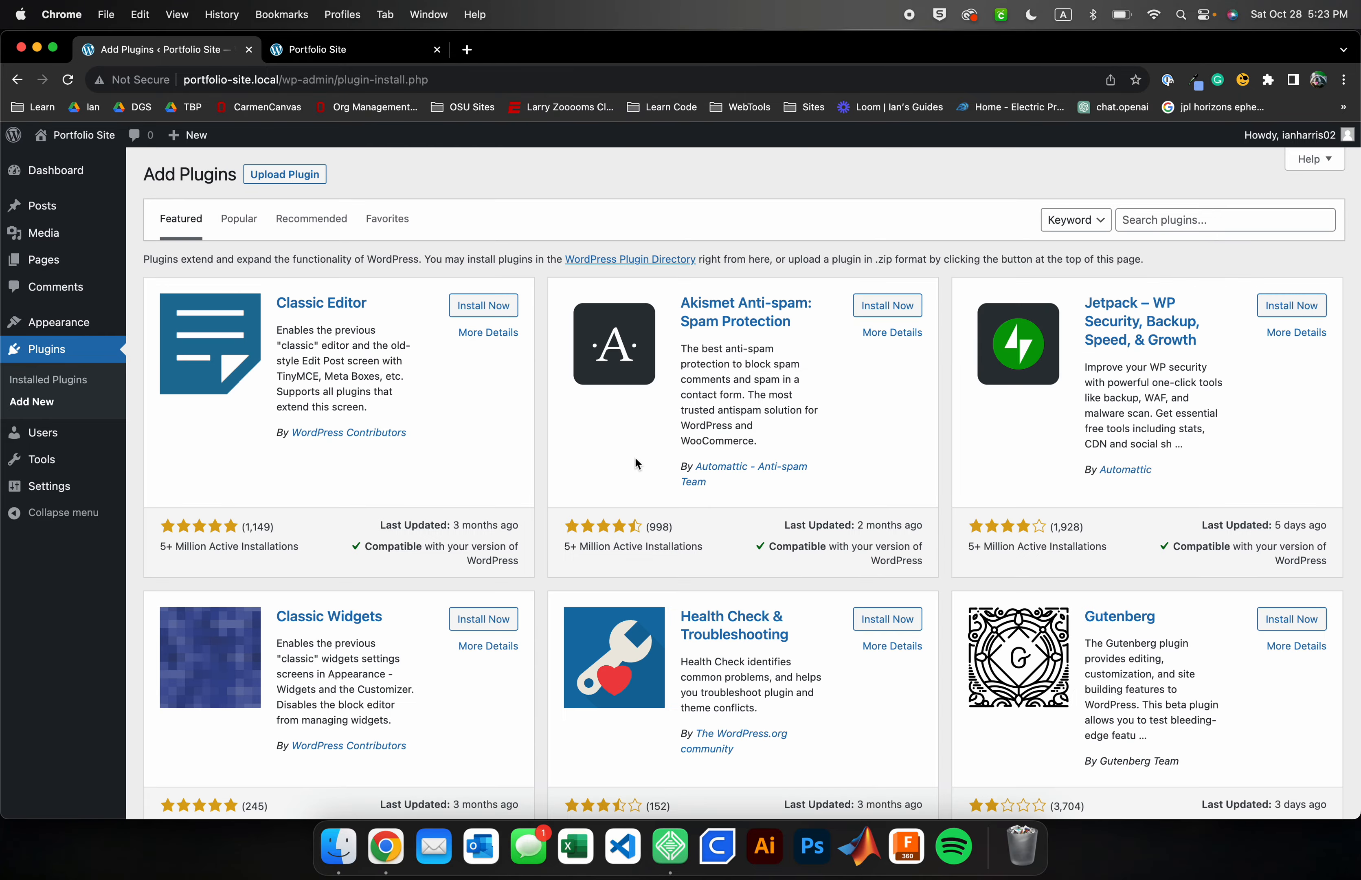
{"action": "scroll", "coordinate": [636, 458], "scroll_direction": "down", "scroll_amount": 10}
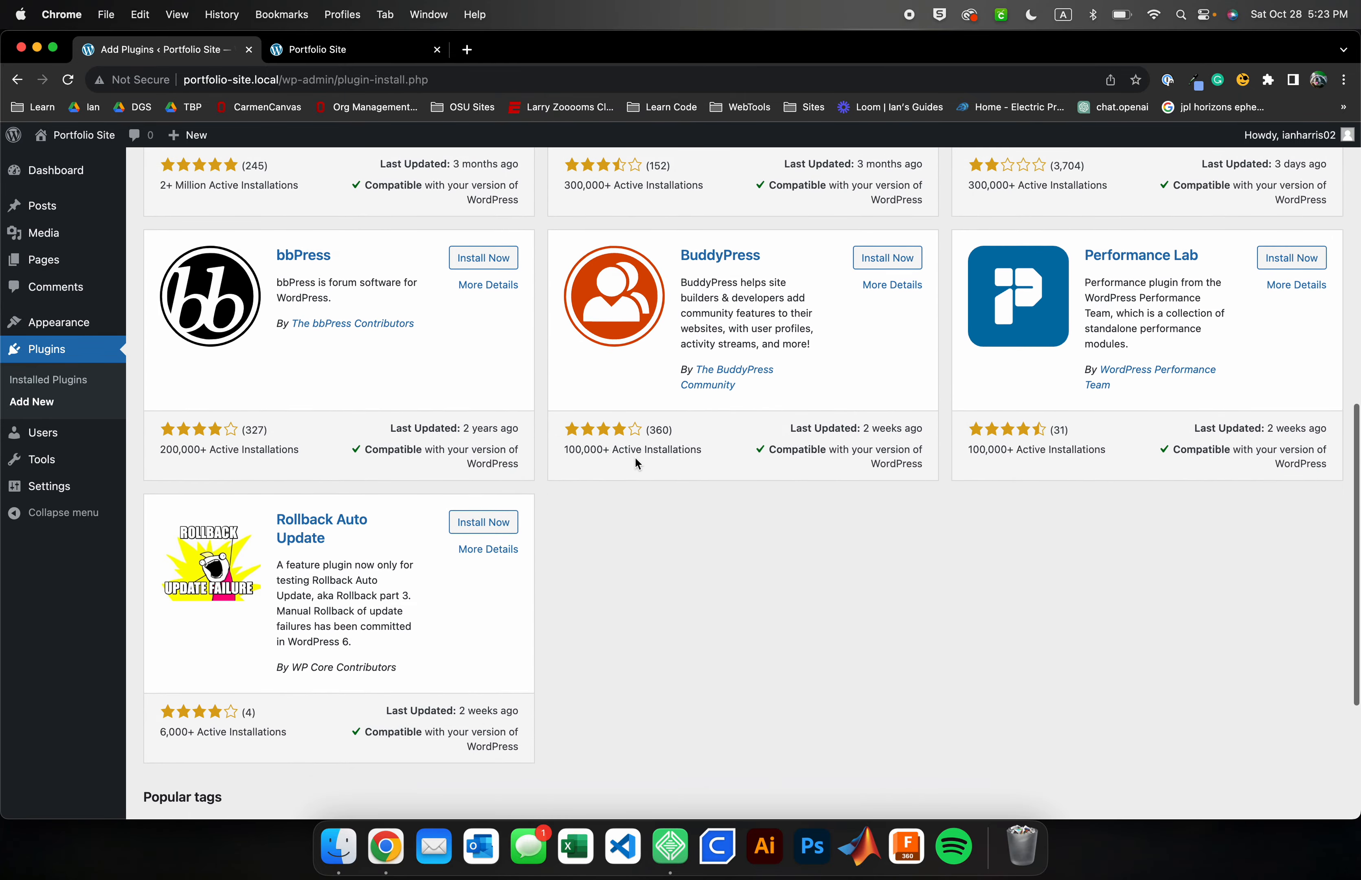
{"action": "scroll", "coordinate": [637, 462], "scroll_direction": "down", "scroll_amount": 4}
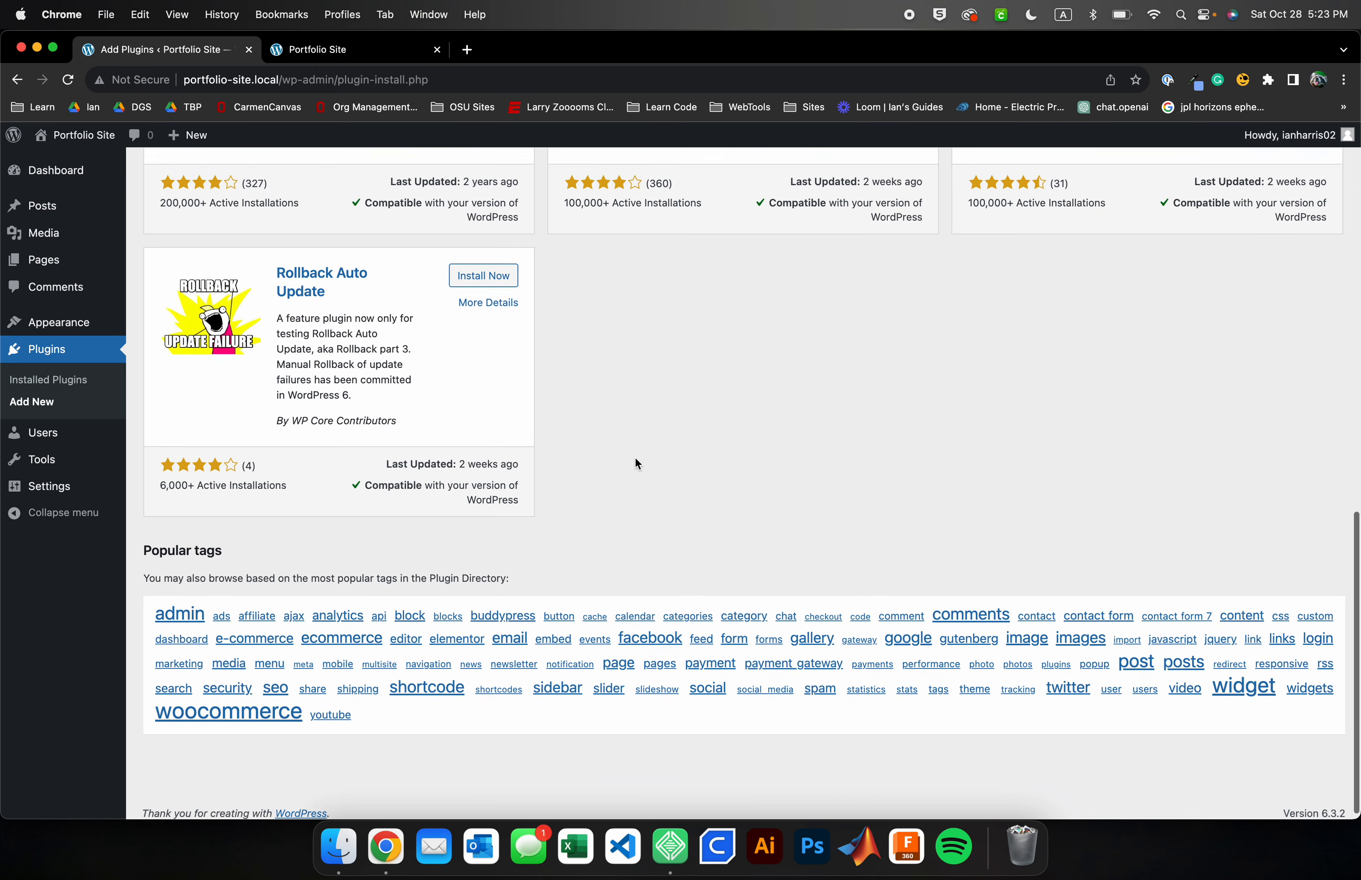
{"action": "scroll", "coordinate": [638, 463], "scroll_direction": "up", "scroll_amount": 15}
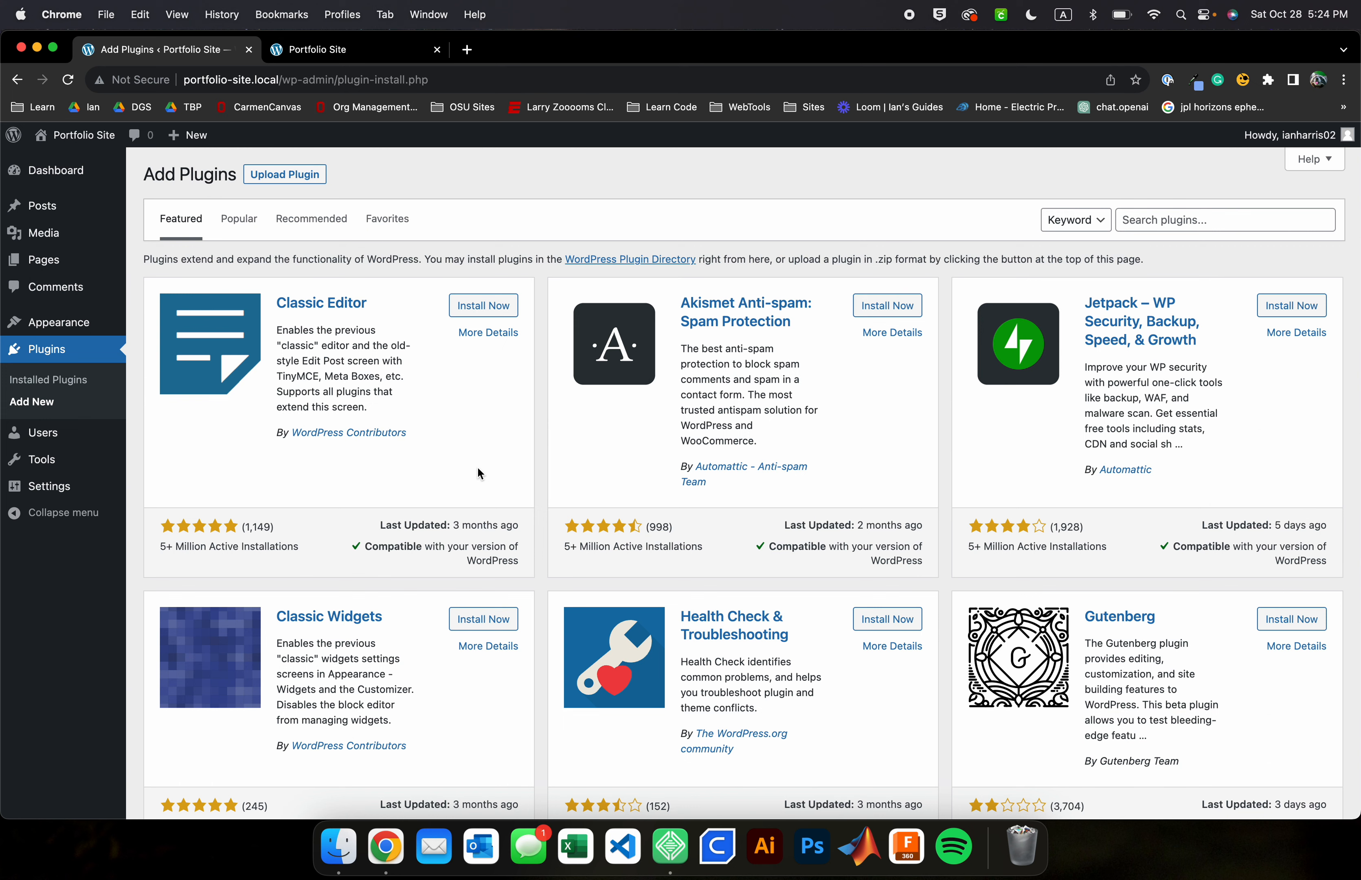
Browse the Users screen and the Tools Import, Site Health and Erase Personal Data screens
{"action": "left_click", "coordinate": [42, 432]}
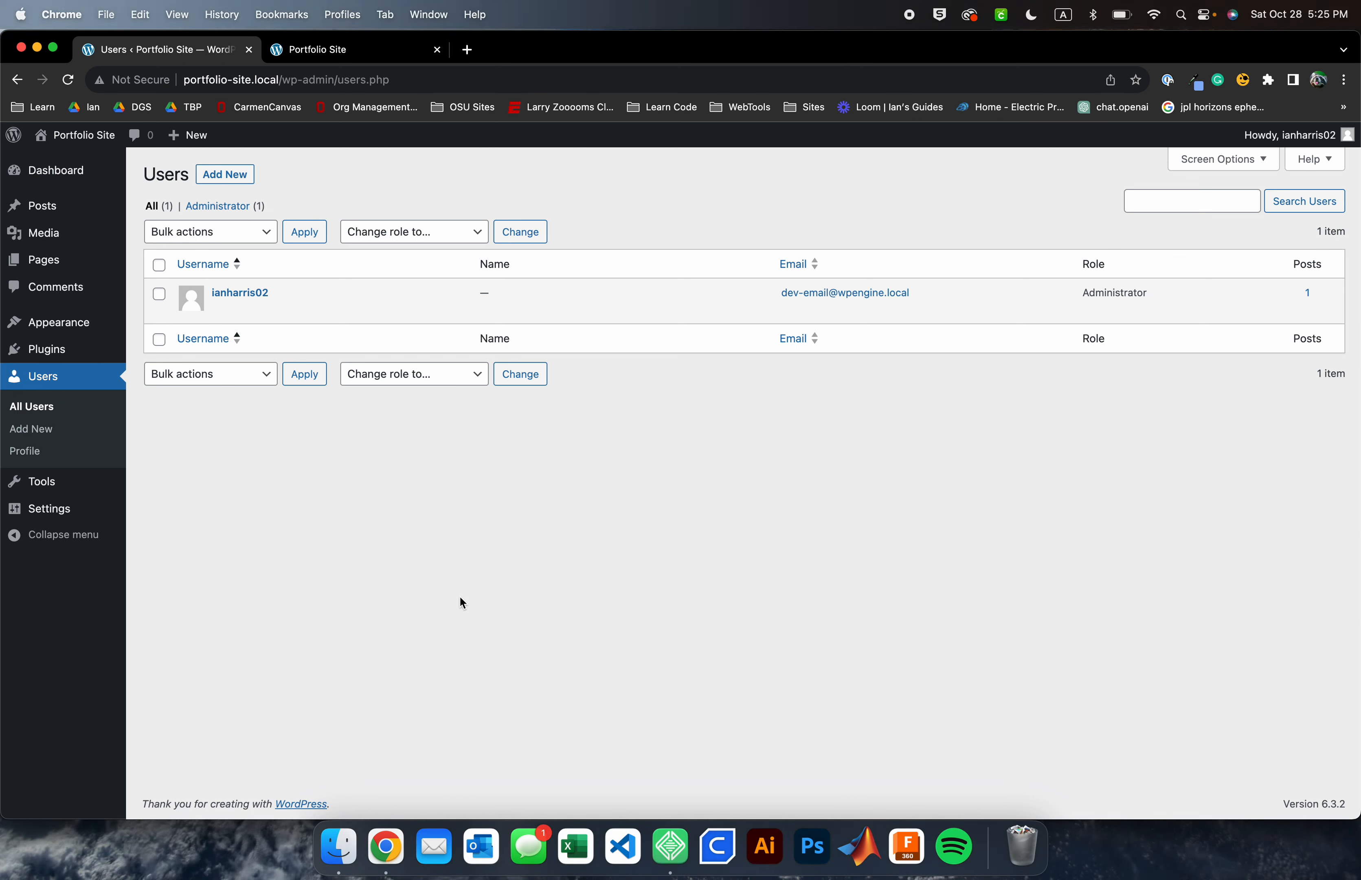
{"action": "mouse_move", "coordinate": [51, 489]}
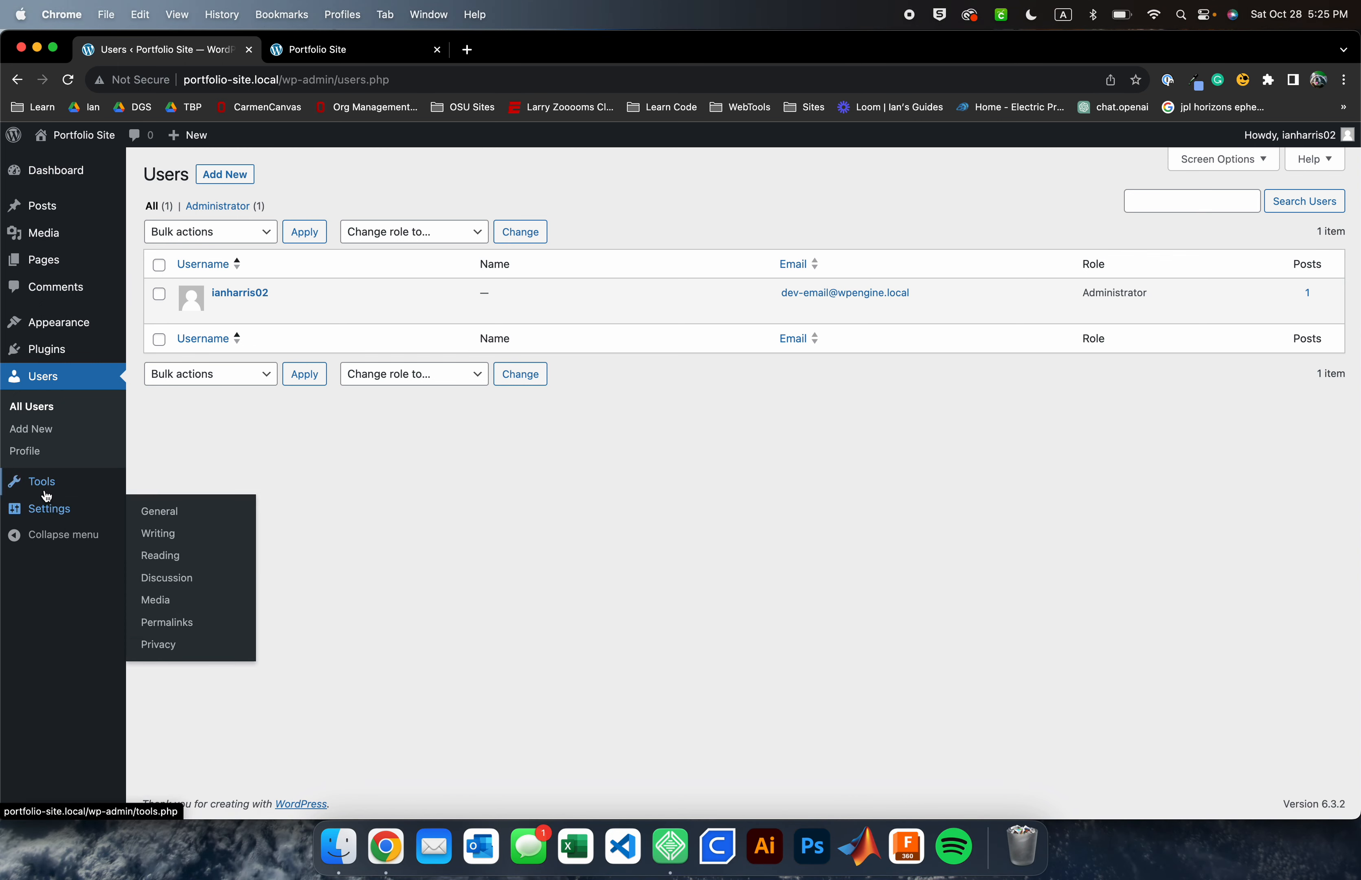
{"action": "left_click", "coordinate": [45, 494]}
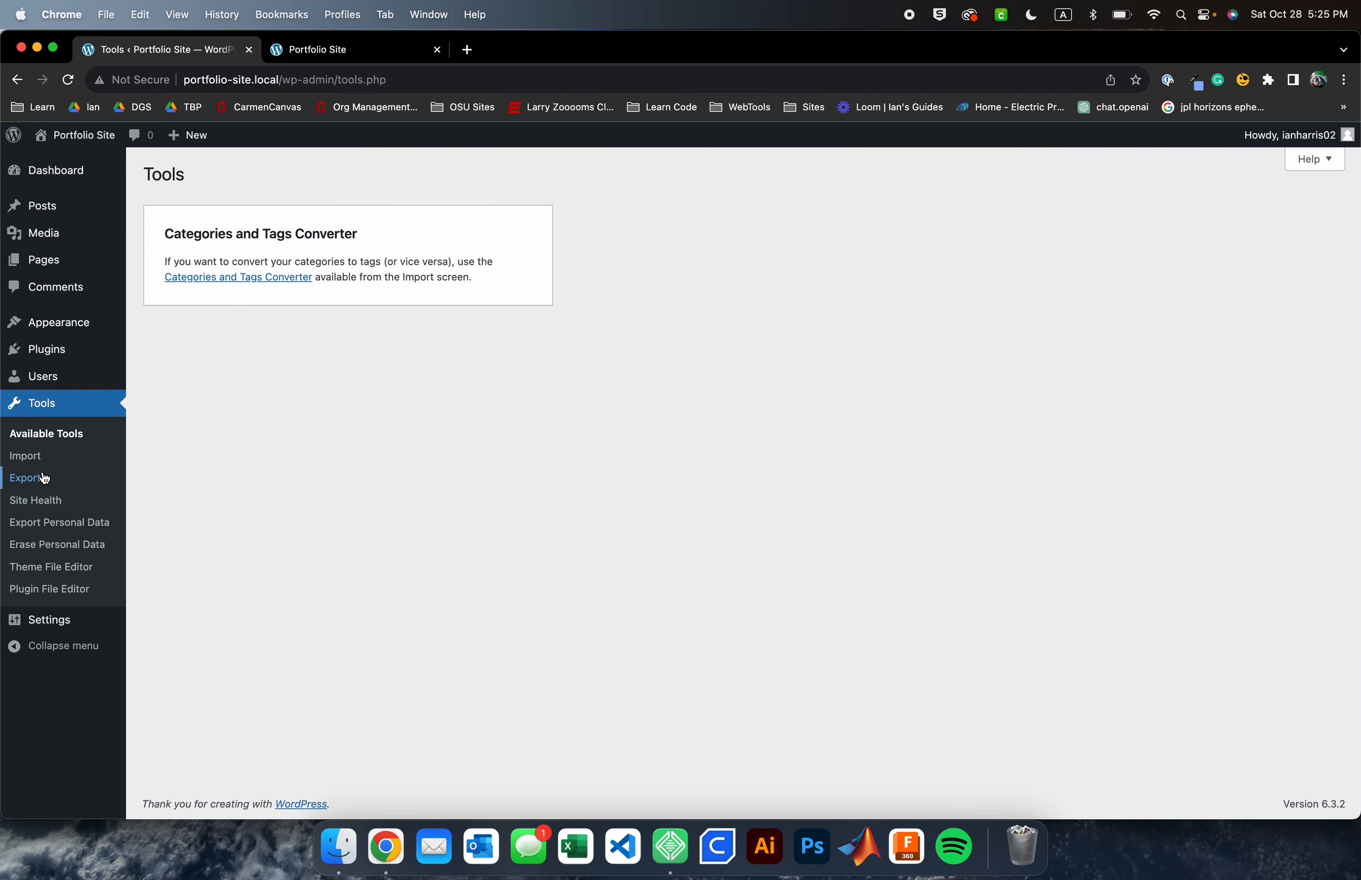
{"action": "left_click", "coordinate": [38, 463]}
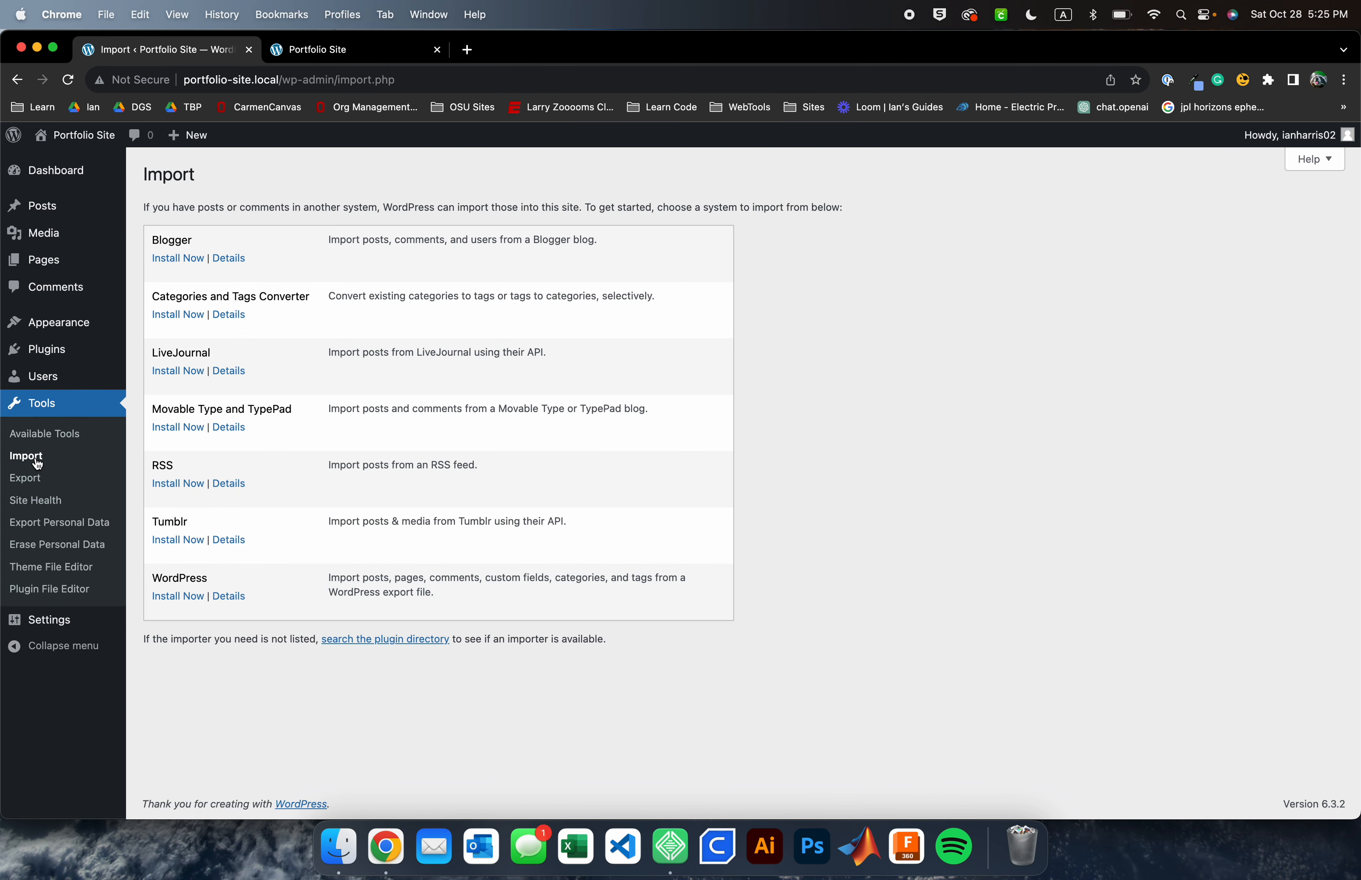
{"action": "left_click", "coordinate": [37, 500]}
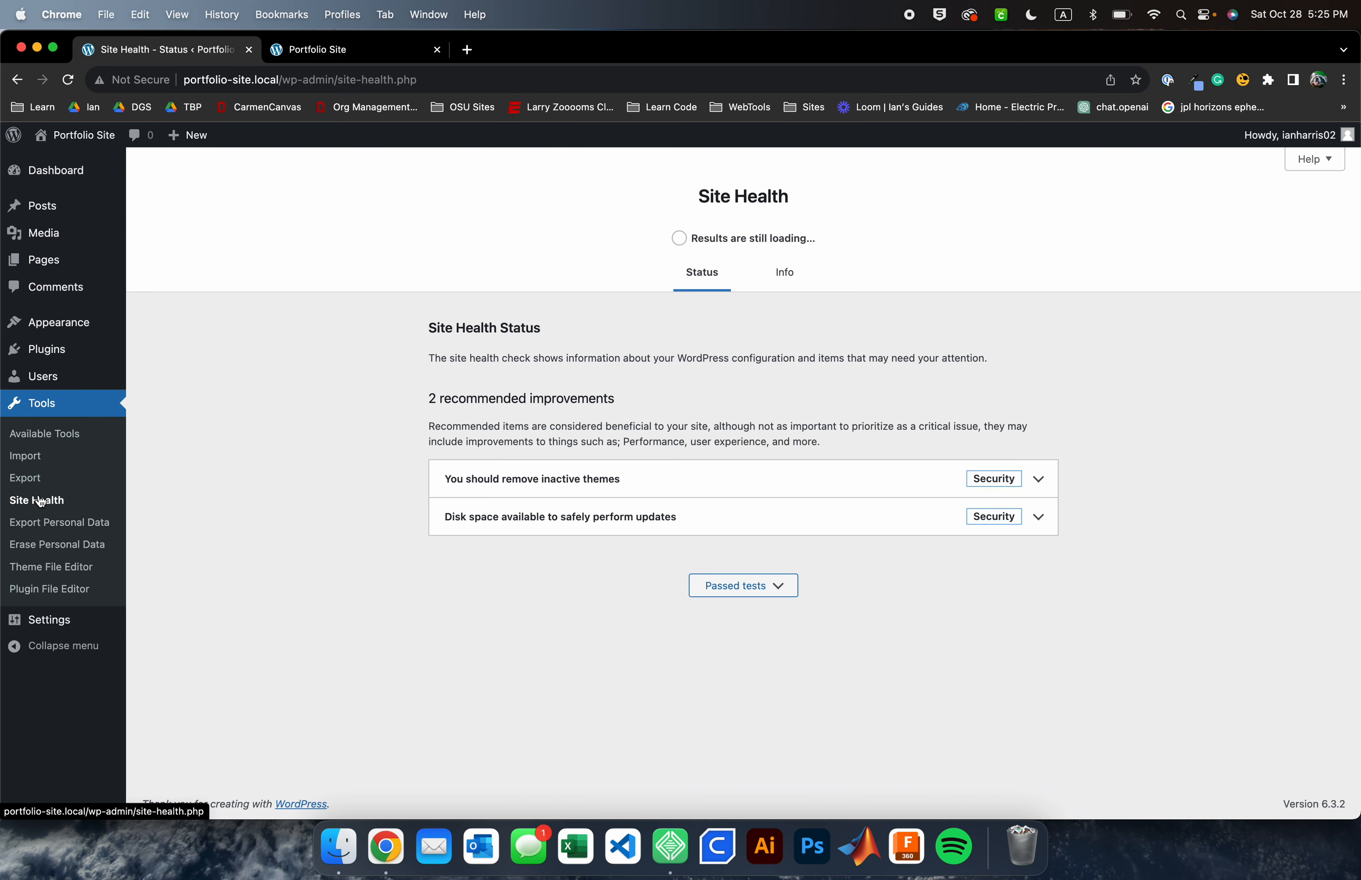
{"action": "left_click", "coordinate": [55, 550]}
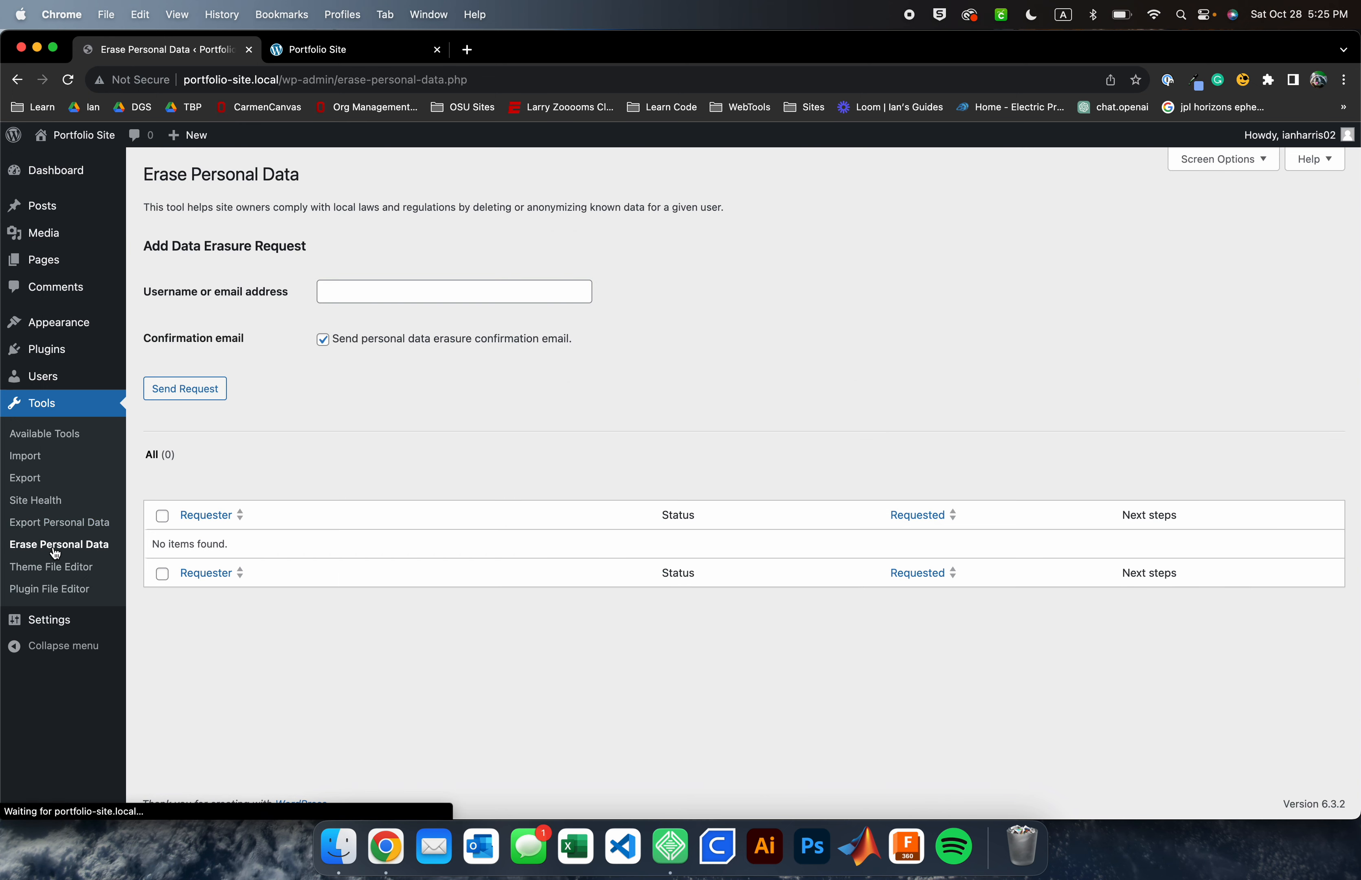
Review the General and Media settings screens, then return to the Dashboard
{"action": "left_click", "coordinate": [46, 621]}
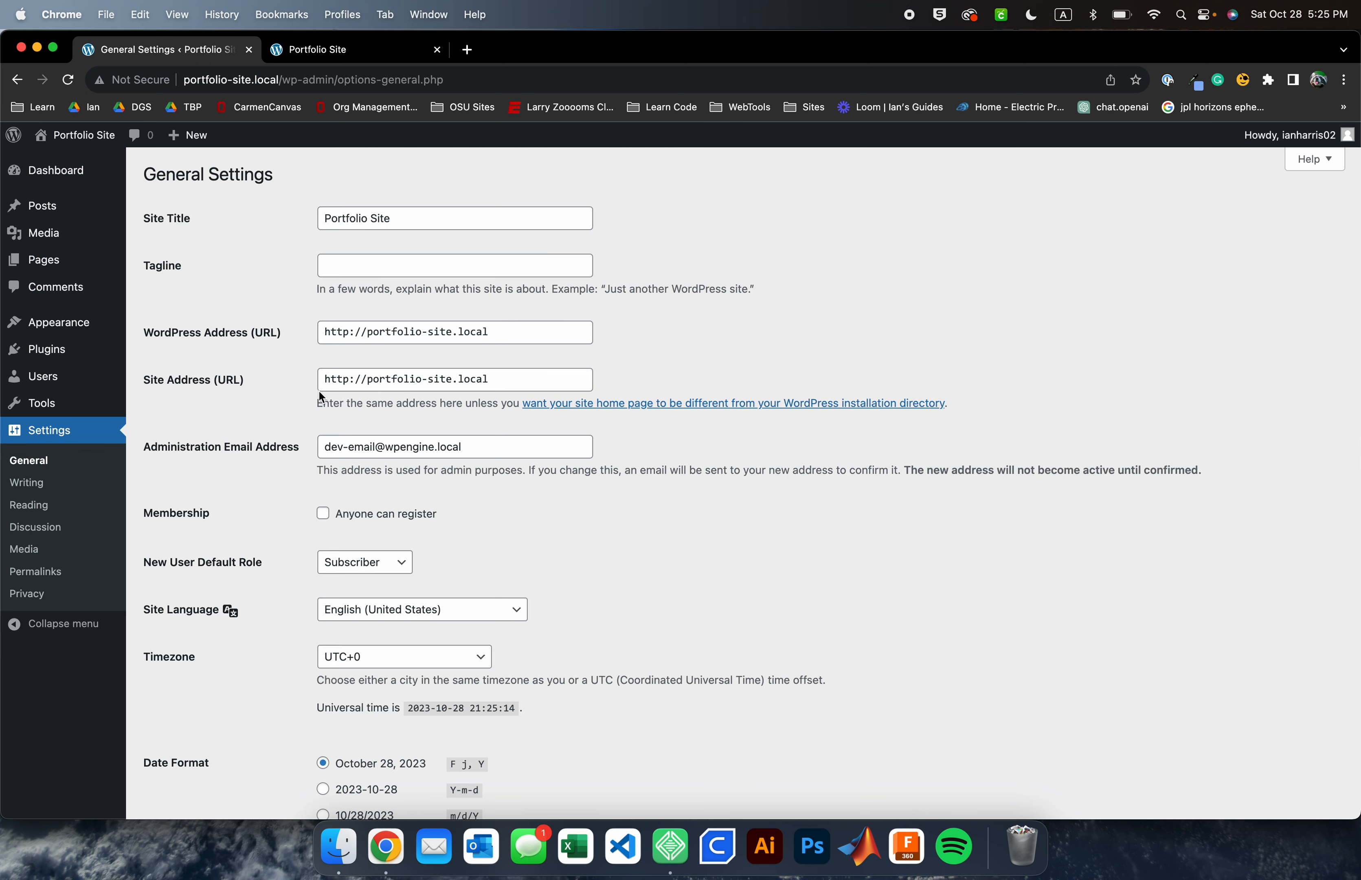
{"action": "scroll", "coordinate": [319, 391], "scroll_direction": "down", "scroll_amount": 5}
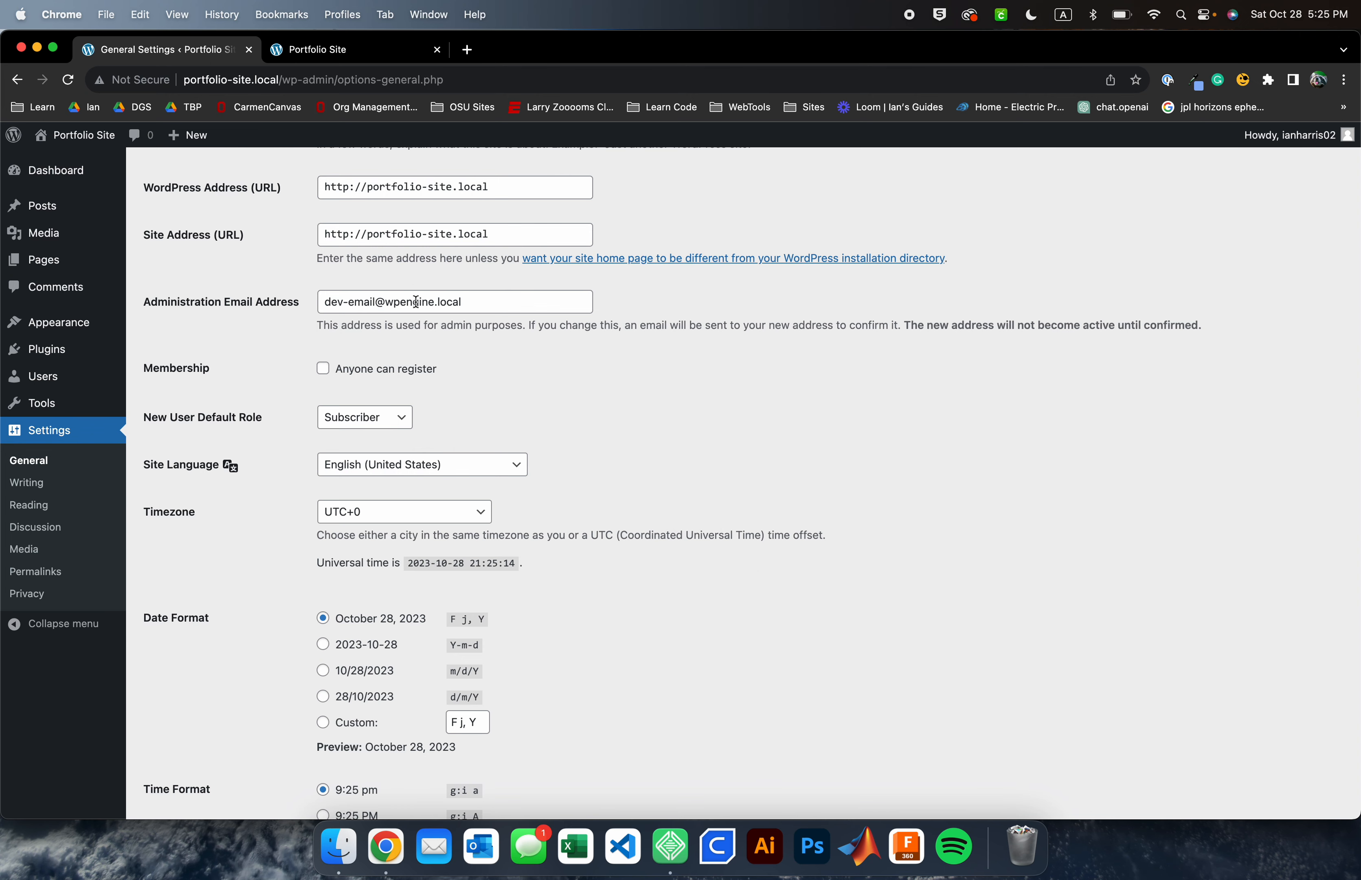
{"action": "scroll", "coordinate": [416, 301], "scroll_direction": "down", "scroll_amount": 10}
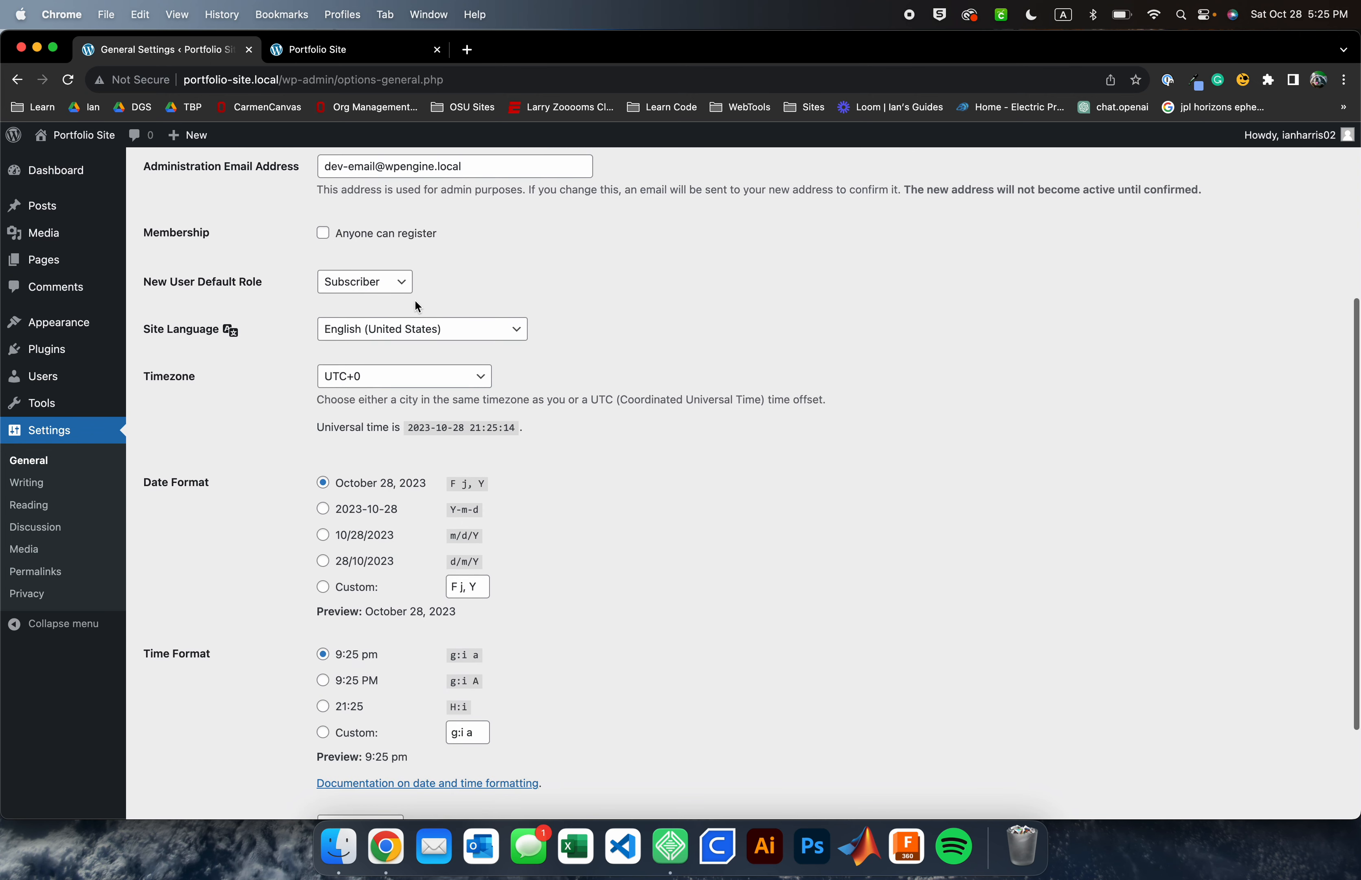
{"action": "left_click", "coordinate": [50, 550]}
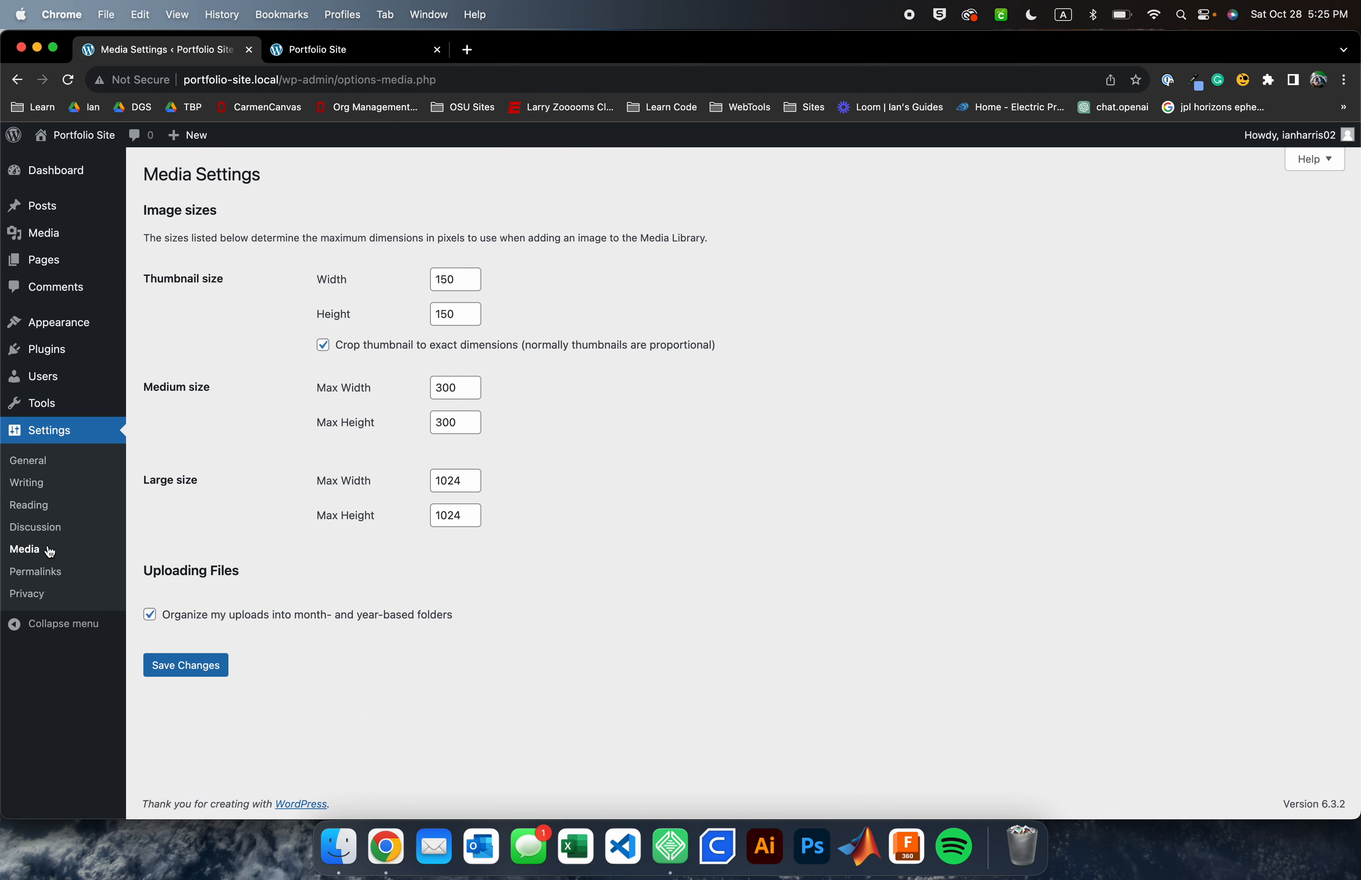
{"action": "left_click", "coordinate": [66, 171]}
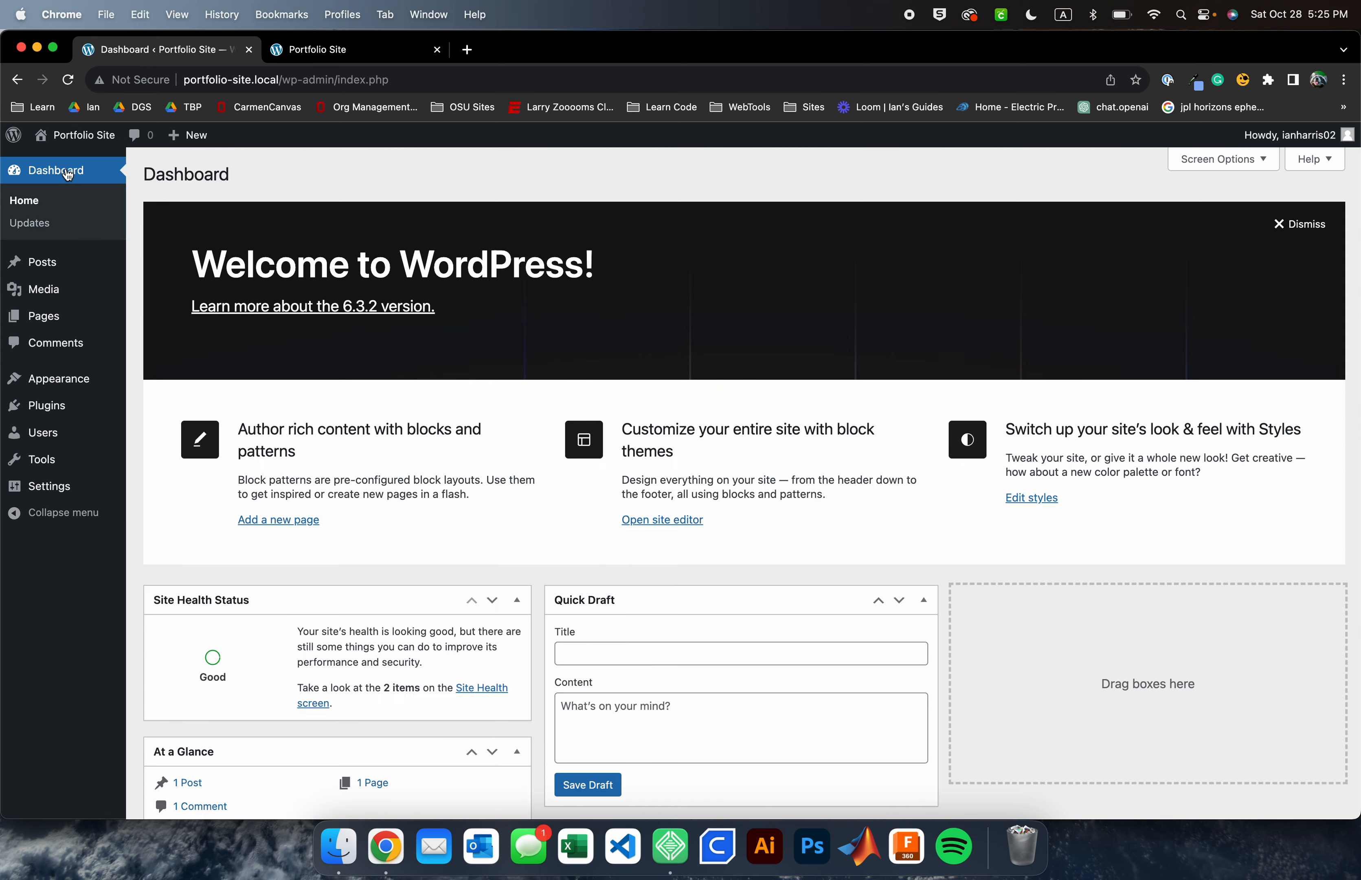